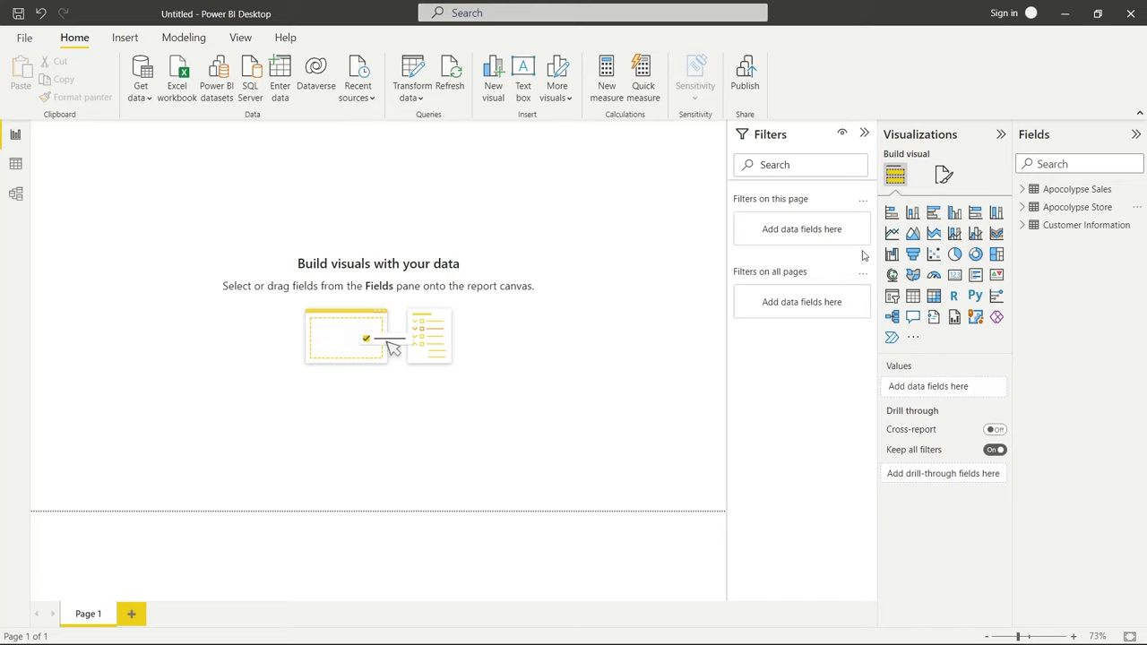
- Build a new table visual with Product Name and Price from Apocolypse Store
{"action": "left_click", "coordinate": [1021, 208]}
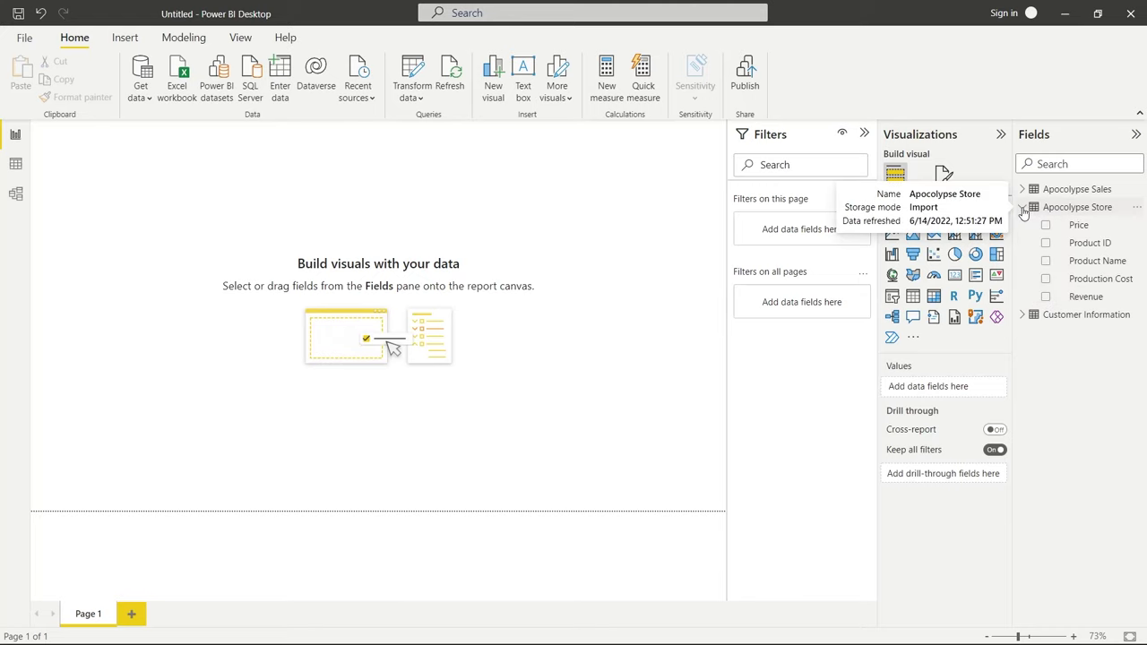
{"action": "left_click", "coordinate": [1045, 260]}
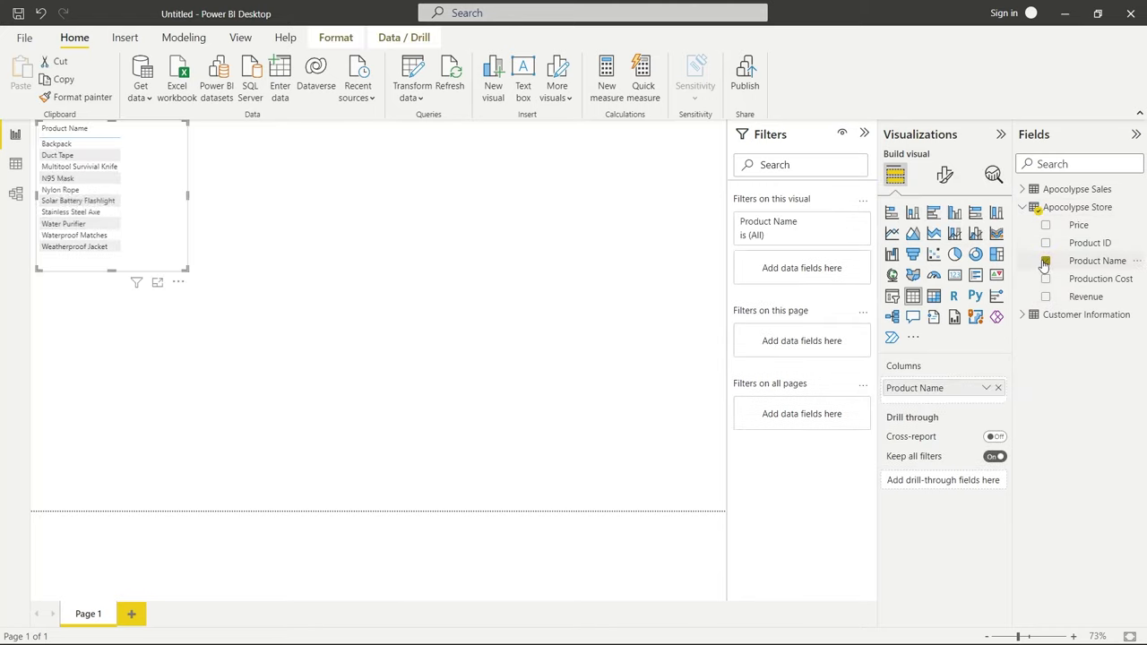
{"action": "left_click", "coordinate": [1045, 224]}
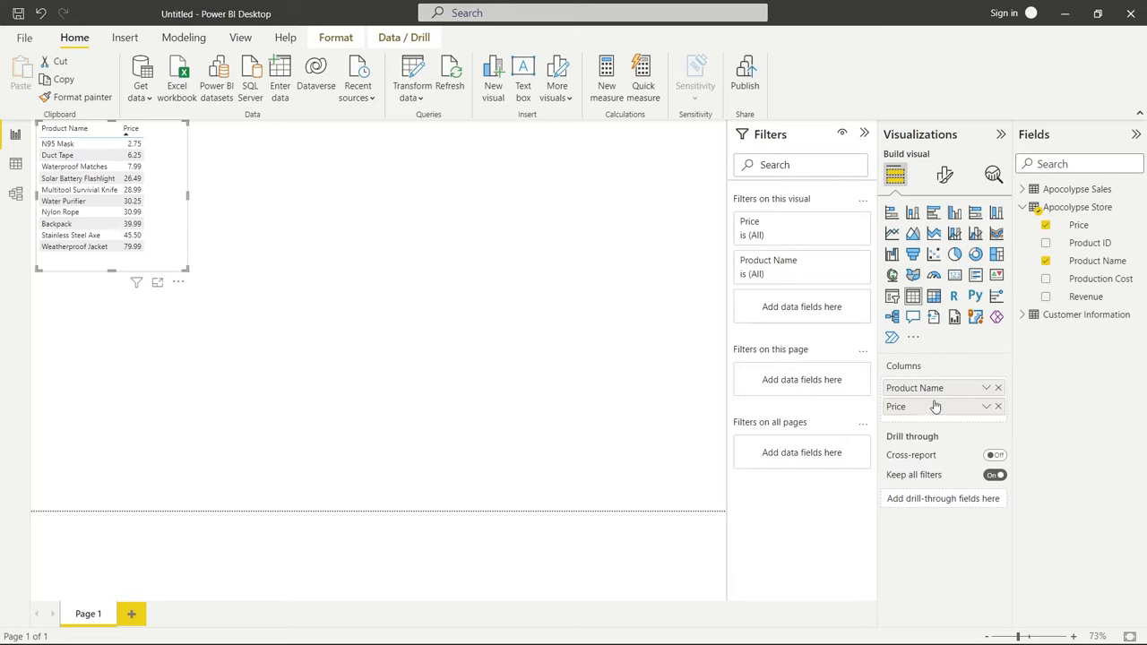
- Open Background color conditional formatting for the Price column
{"action": "right_click", "coordinate": [1079, 226]}
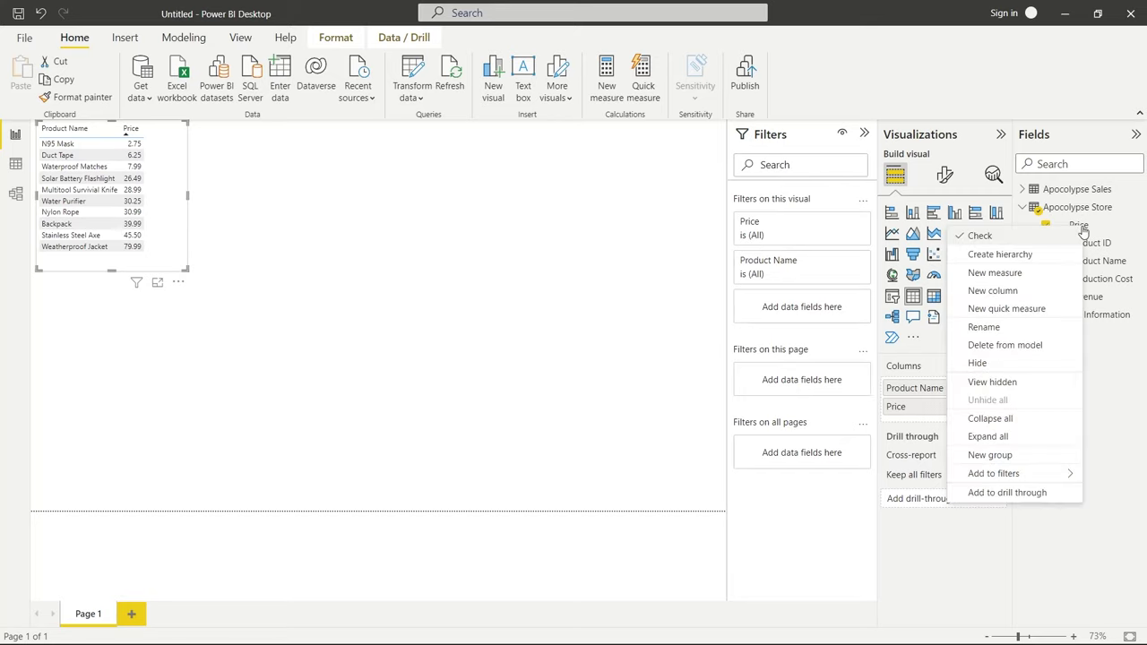
{"action": "right_click", "coordinate": [935, 411]}
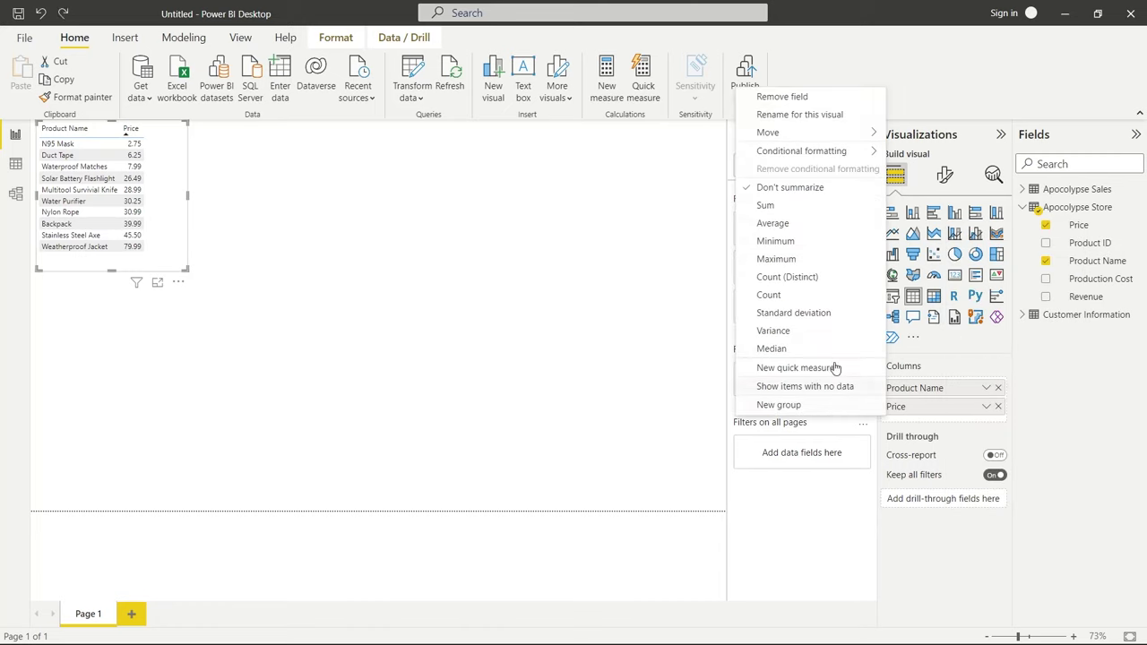
{"action": "mouse_move", "coordinate": [858, 150]}
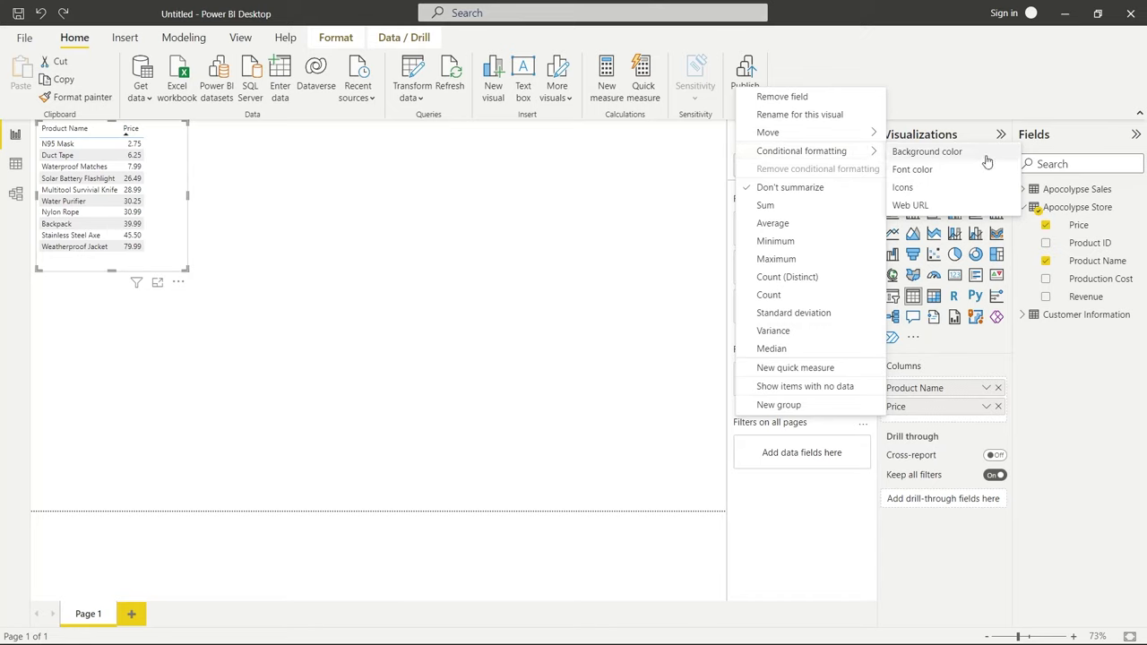
{"action": "left_click", "coordinate": [987, 160]}
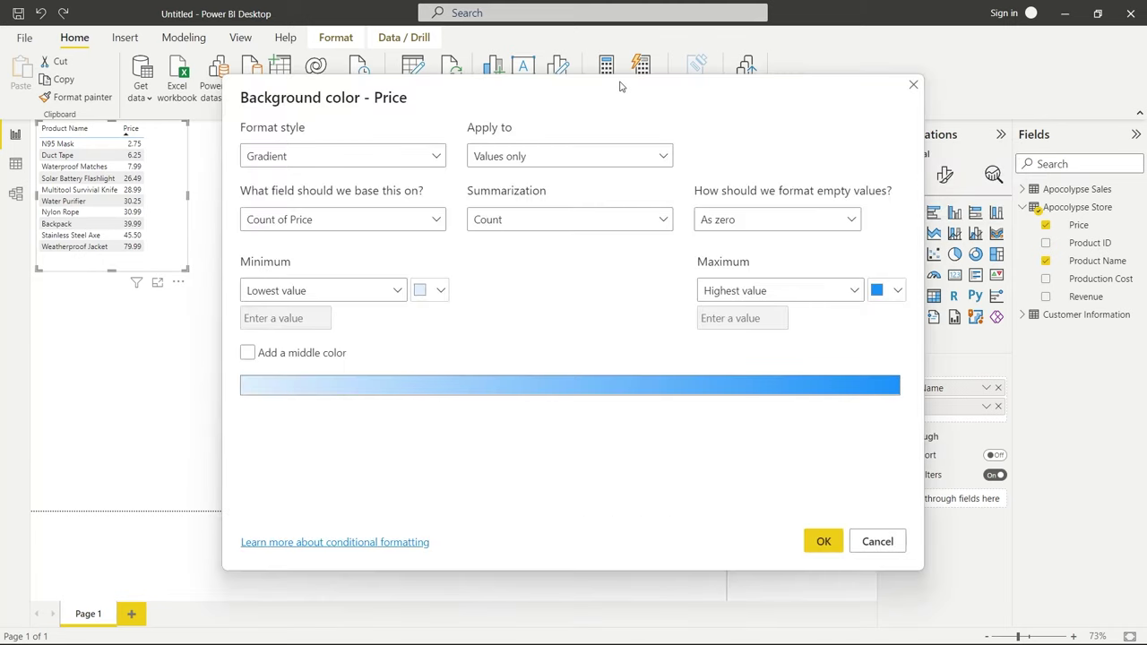
- Set the Price background to Field value style, based on Apocolypse Sales Customer with First summarization
{"action": "left_click_drag", "start_coordinate": [620, 86], "coordinate": [695, 63]}
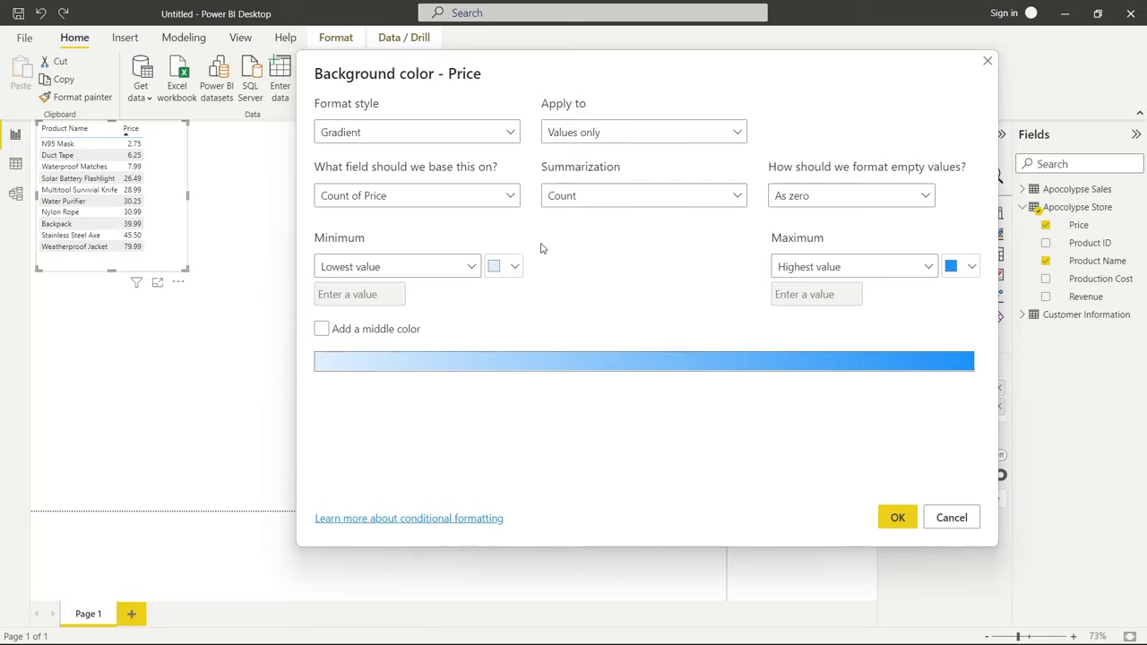
{"action": "left_click", "coordinate": [513, 134]}
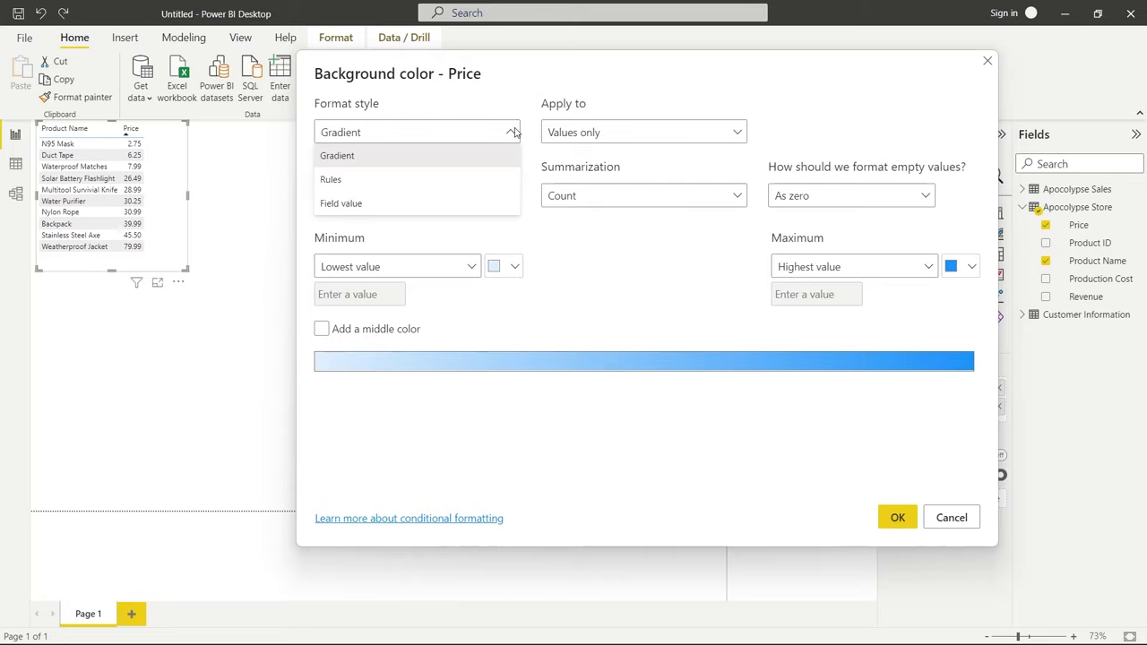
{"action": "left_click", "coordinate": [453, 179]}
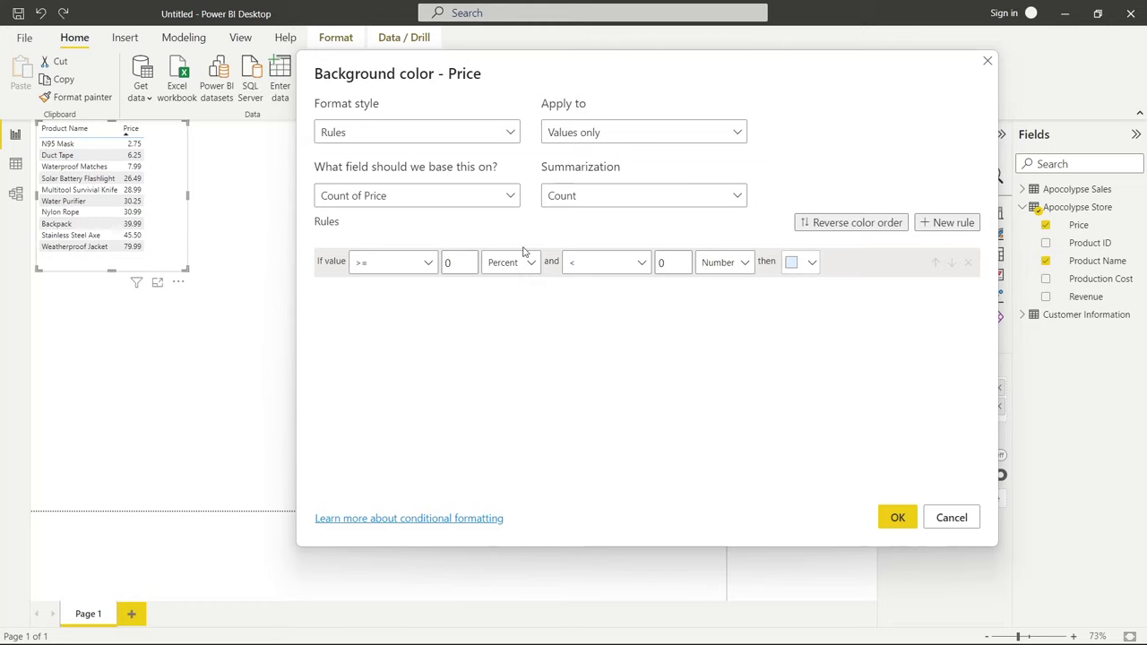
{"action": "left_click", "coordinate": [455, 131]}
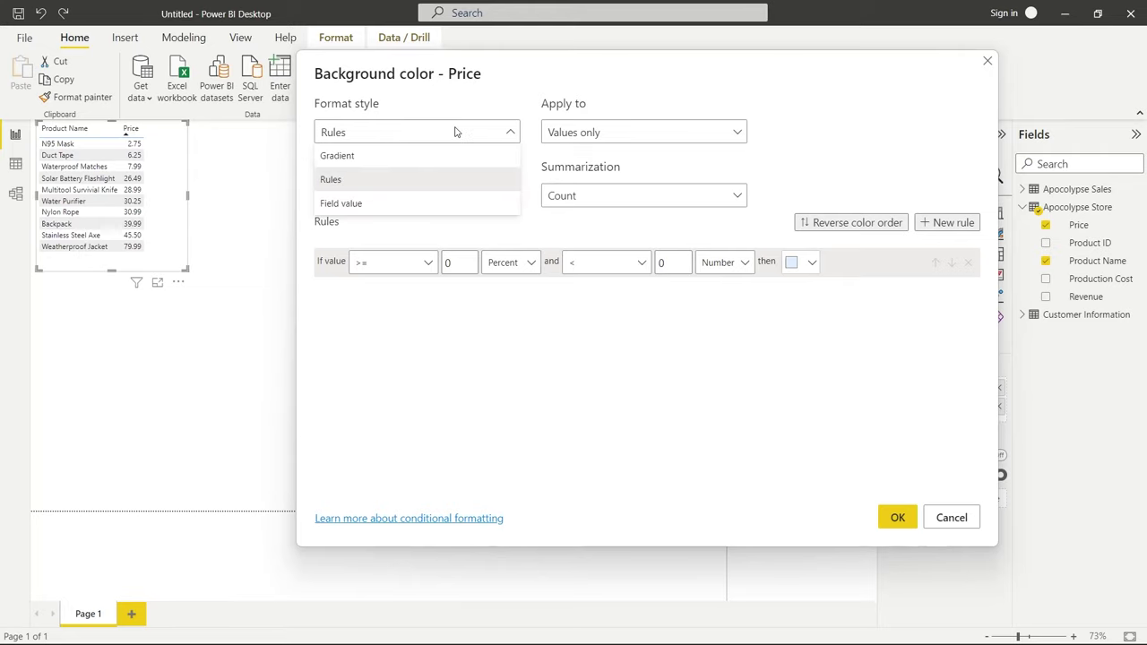
{"action": "left_click", "coordinate": [436, 205]}
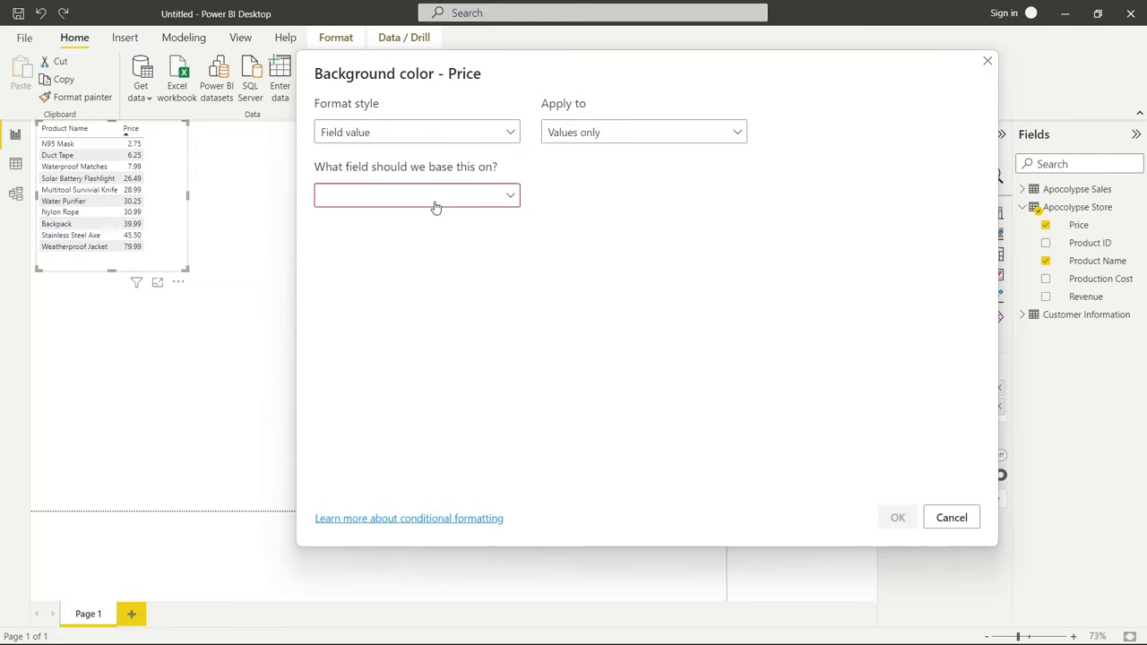
{"action": "left_click", "coordinate": [510, 199]}
{"action": "left_click", "coordinate": [326, 249]}
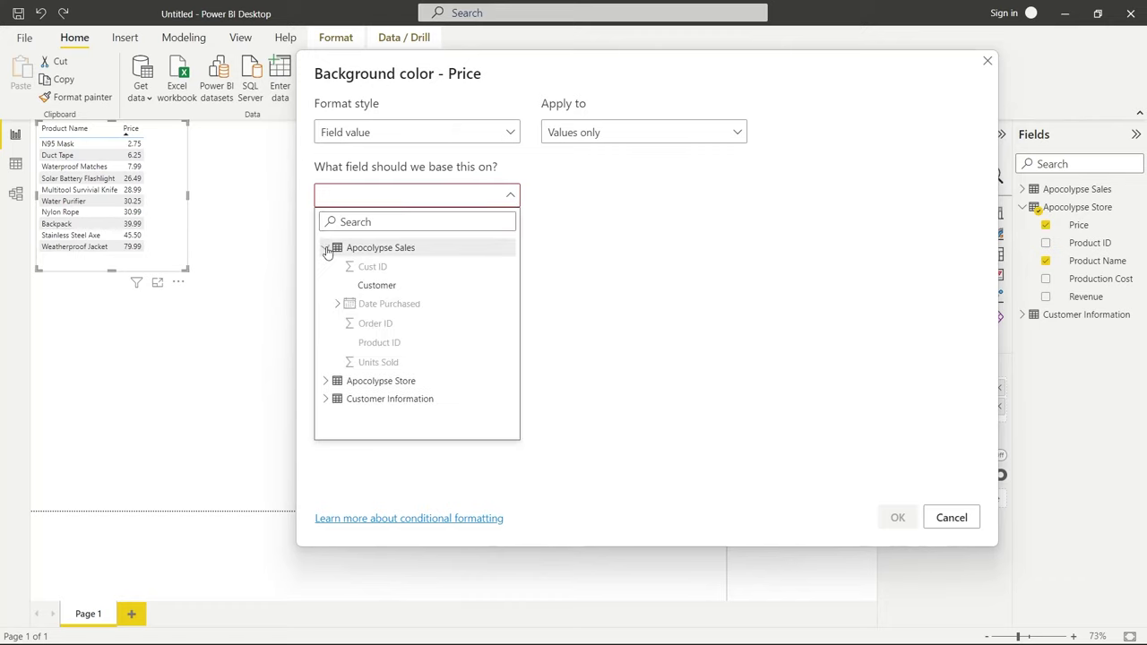
{"action": "left_click", "coordinate": [385, 287]}
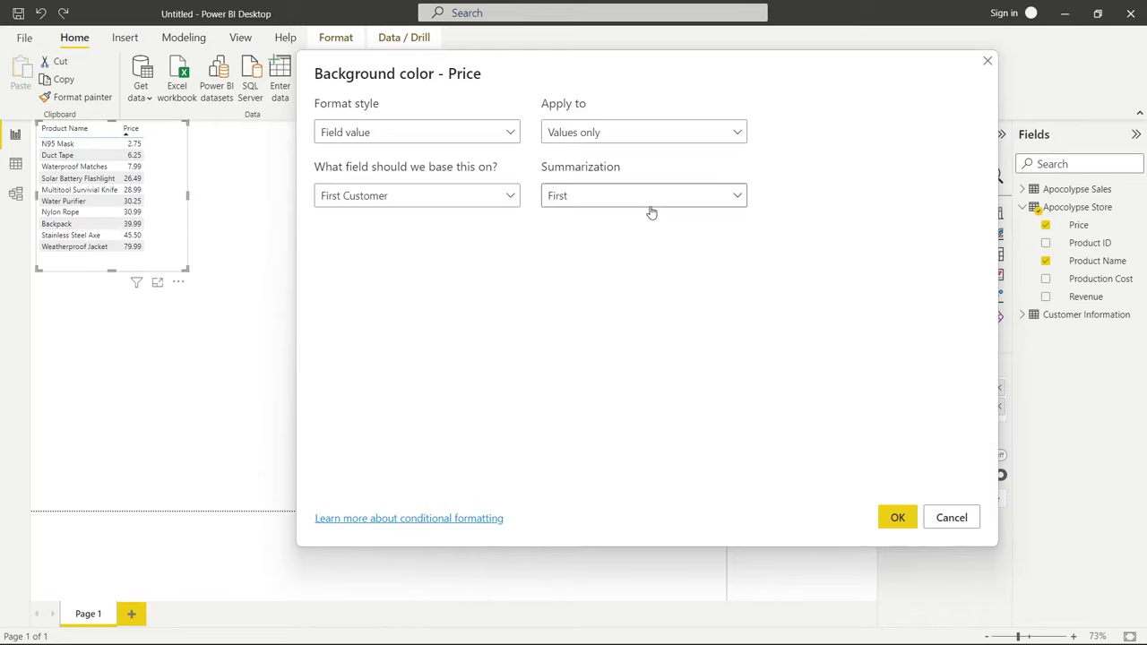
{"action": "left_click", "coordinate": [602, 195]}
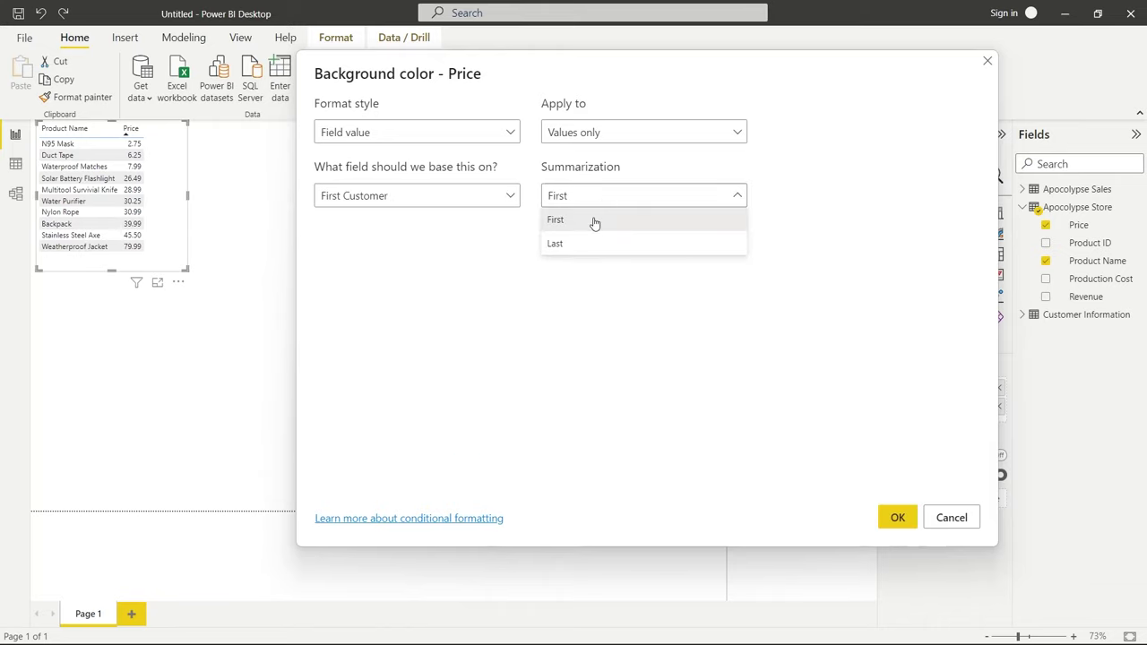
{"action": "left_click", "coordinate": [494, 242]}
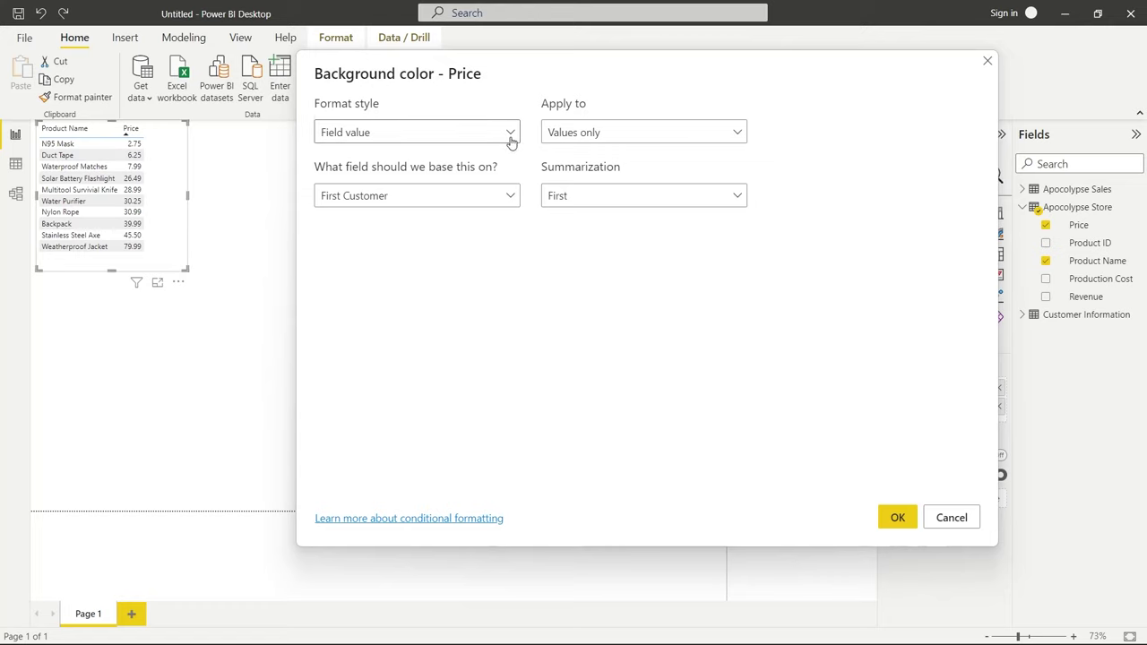
{"action": "left_click", "coordinate": [510, 134]}
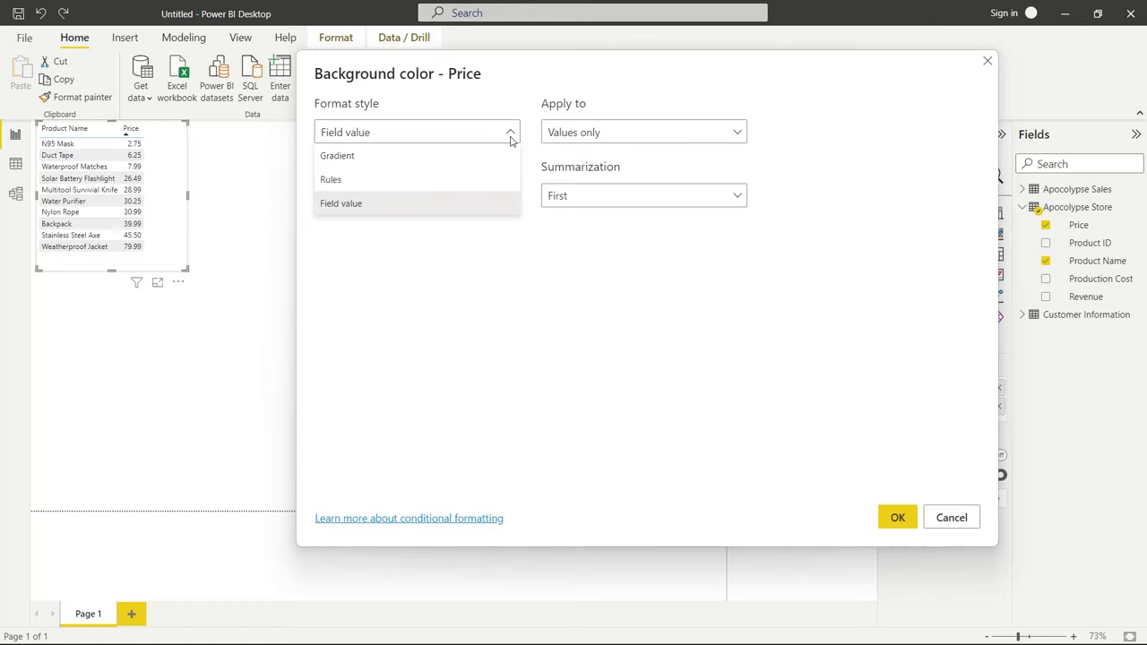
- Switch the Price background to a Gradient based on Count of Apocolypse Store Price
{"action": "left_click", "coordinate": [409, 156]}
{"action": "left_click", "coordinate": [418, 203]}
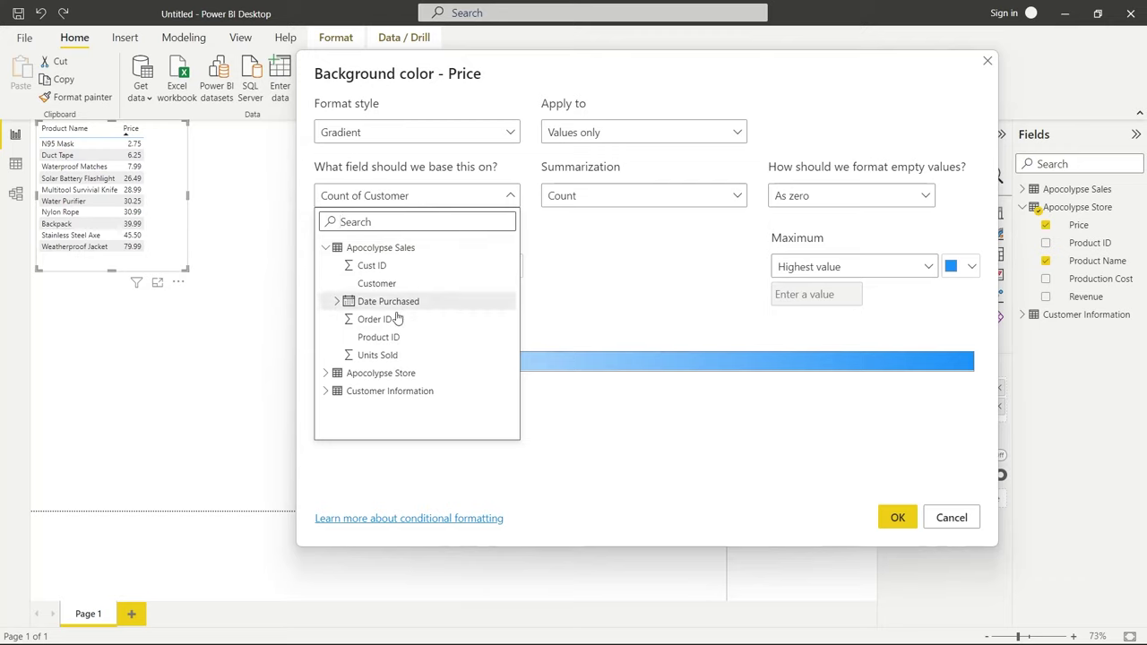
{"action": "left_click", "coordinate": [326, 373]}
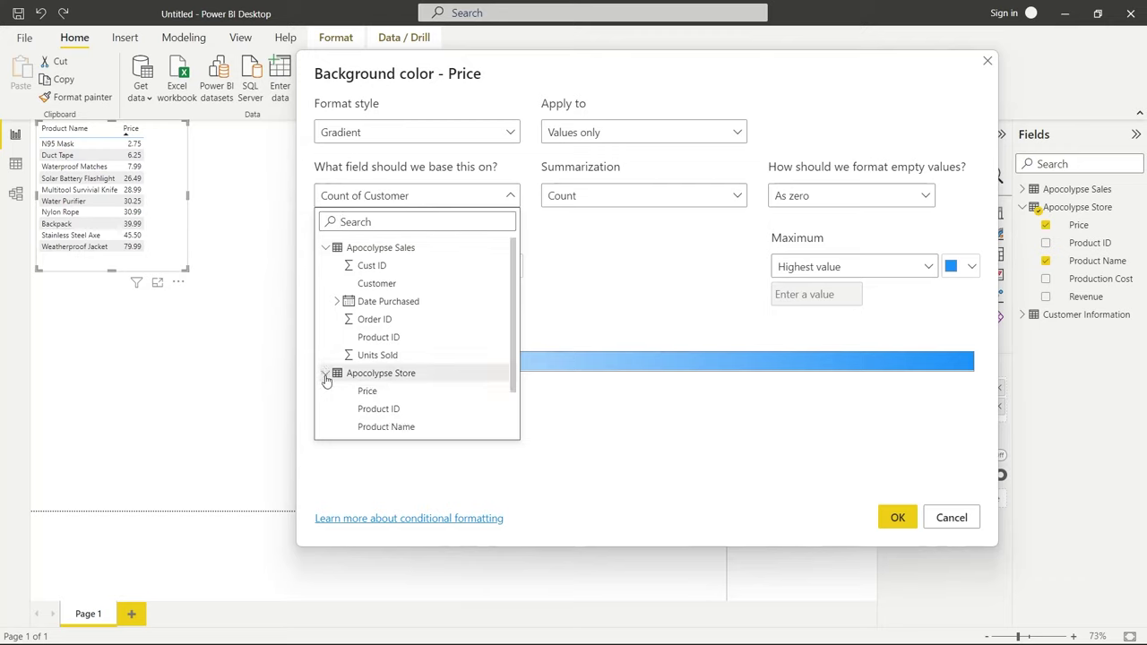
{"action": "scroll", "coordinate": [390, 357], "scroll_direction": "down", "scroll_amount": 1}
{"action": "left_click", "coordinate": [392, 340]}
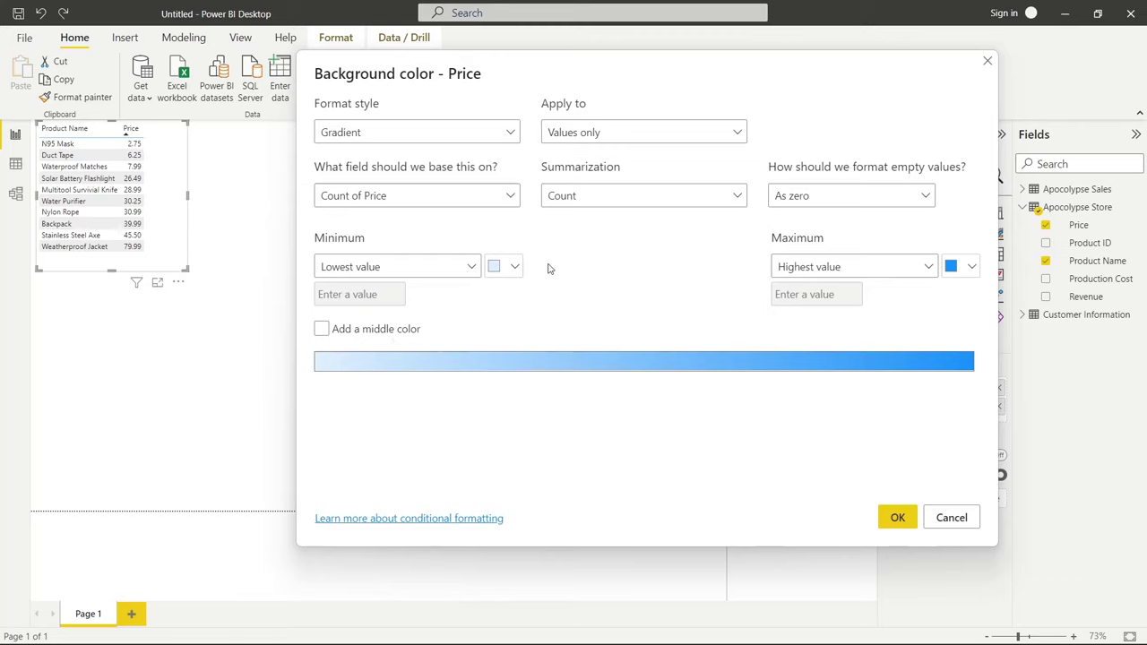
{"action": "left_click", "coordinate": [603, 198]}
{"action": "left_click", "coordinate": [604, 198]}
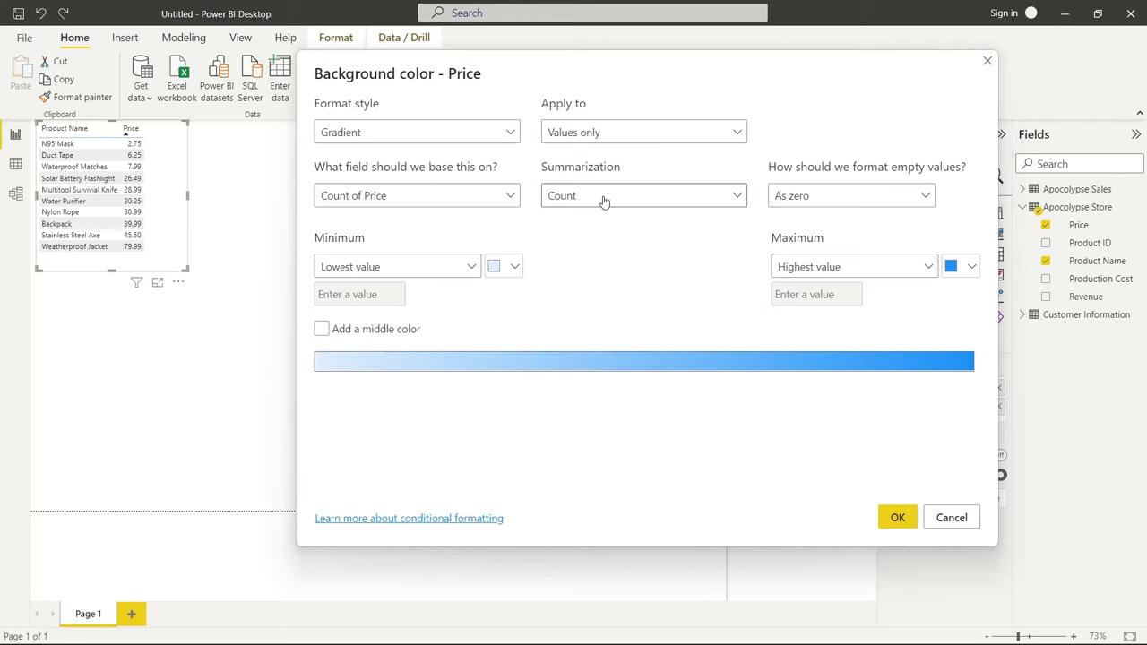
- Set the gradient's minimum colour to #00FF00 and maximum to dark red, then apply it
{"action": "left_click", "coordinate": [504, 269]}
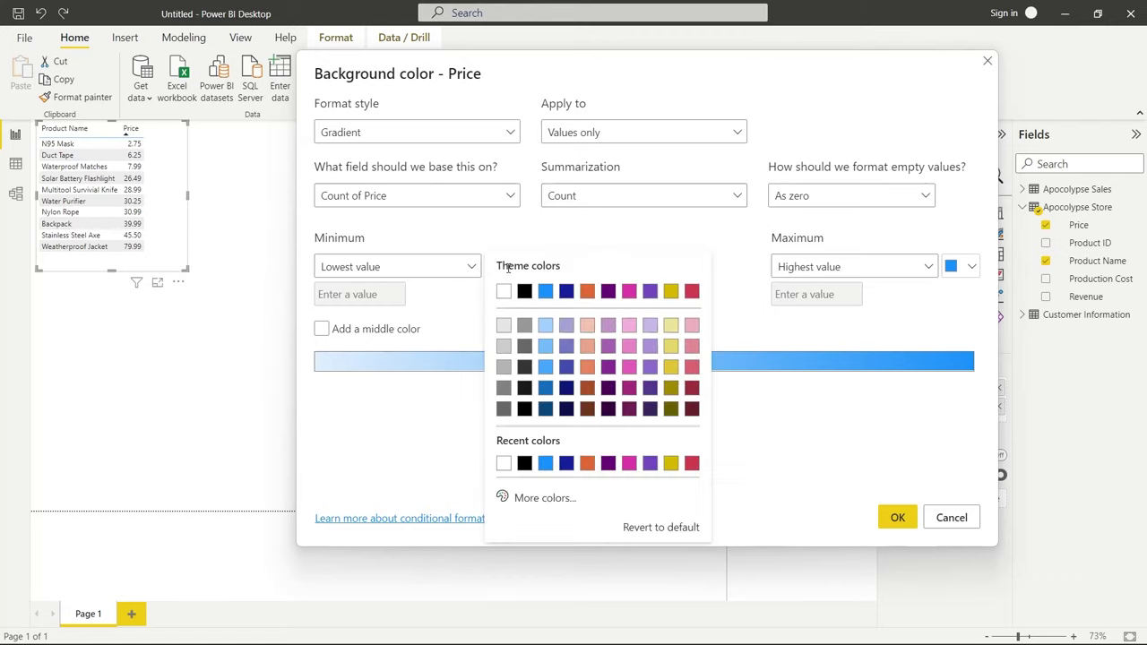
{"action": "left_click", "coordinate": [531, 500]}
{"action": "left_click", "coordinate": [564, 441]}
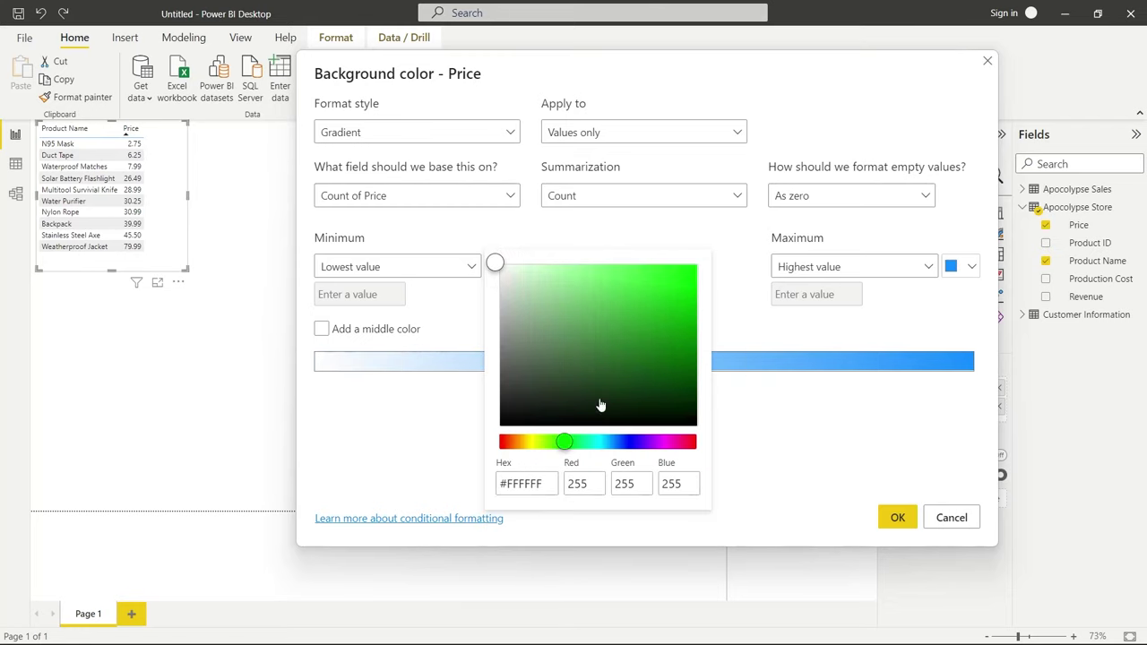
{"action": "left_click_drag", "start_coordinate": [601, 404], "coordinate": [690, 262]}
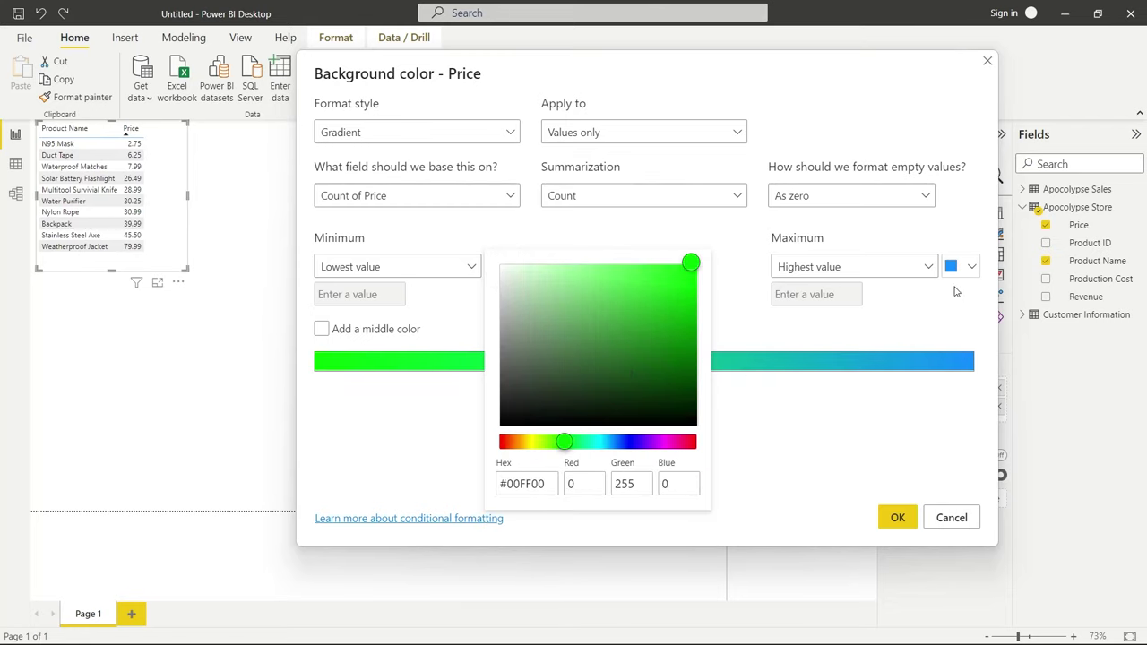
{"action": "left_click", "coordinate": [964, 271]}
{"action": "left_click", "coordinate": [964, 272]}
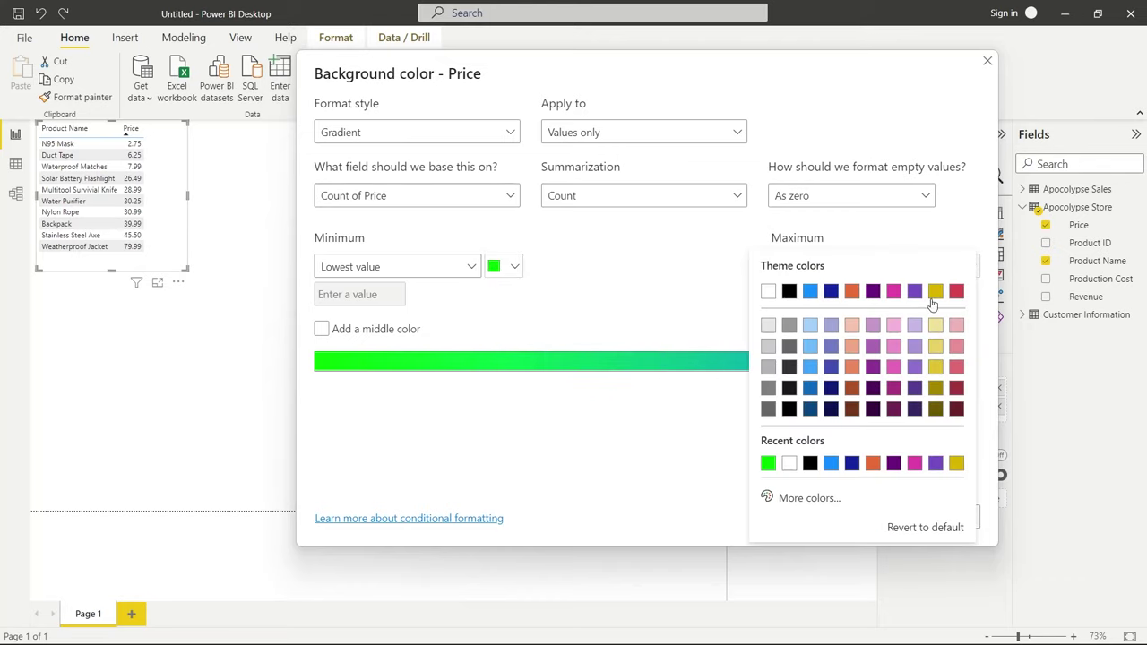
{"action": "left_click", "coordinate": [960, 393]}
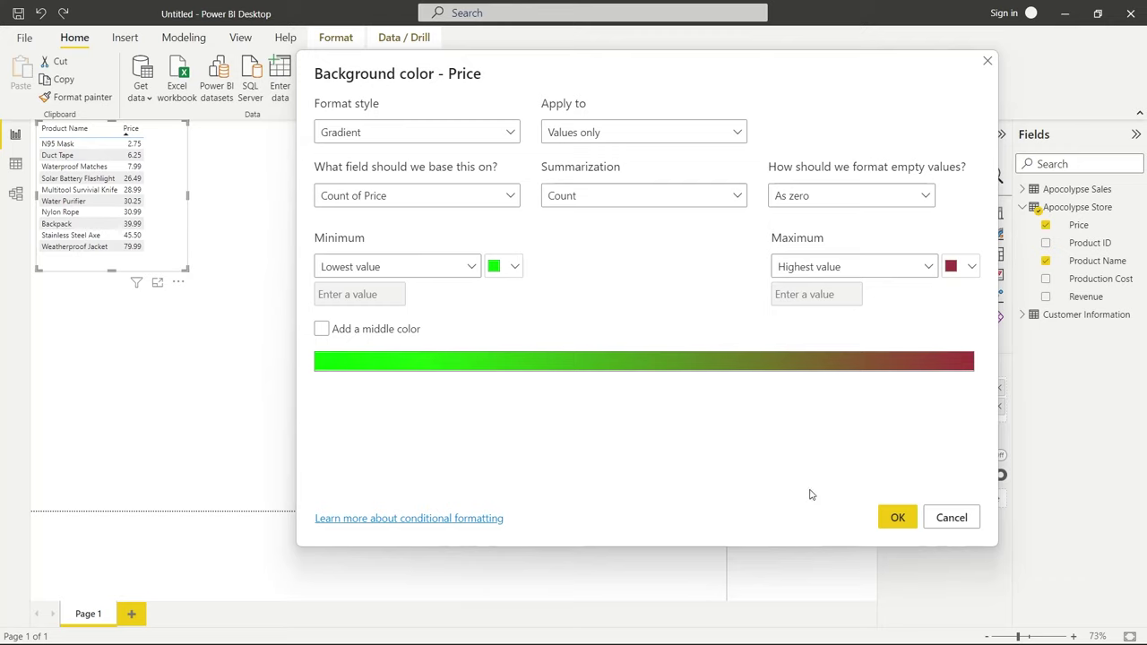
{"action": "left_click", "coordinate": [898, 518]}
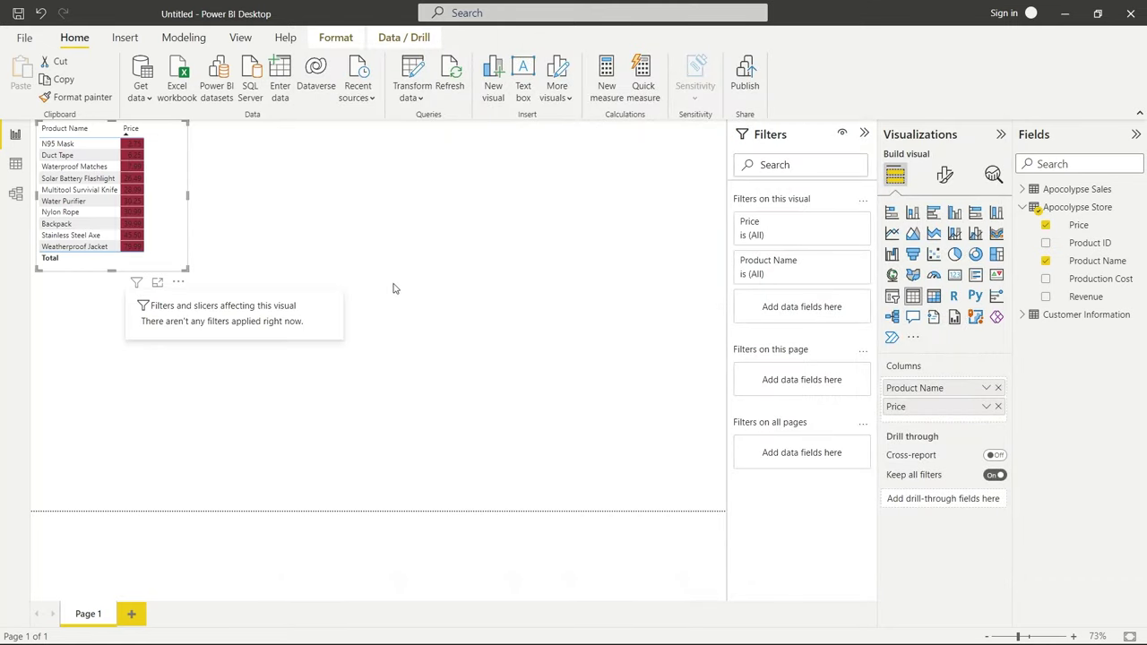
- Change the Price gradient's summarization from Count to Minimum and apply it
{"action": "right_click", "coordinate": [921, 411]}
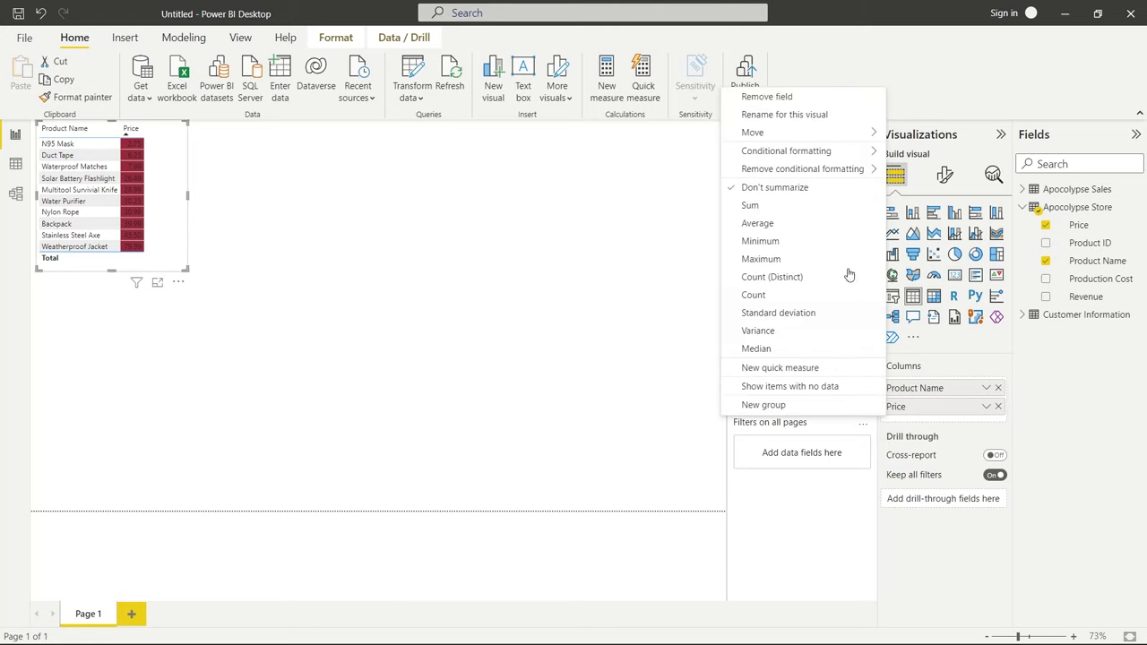
{"action": "mouse_move", "coordinate": [857, 152]}
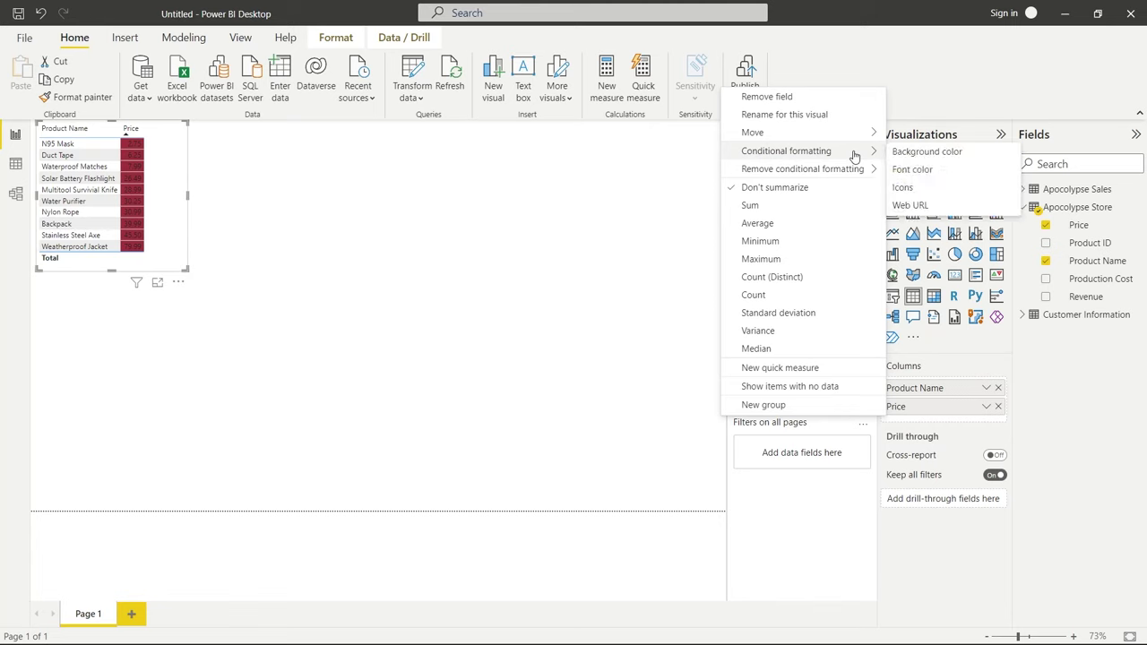
{"action": "left_click", "coordinate": [957, 157]}
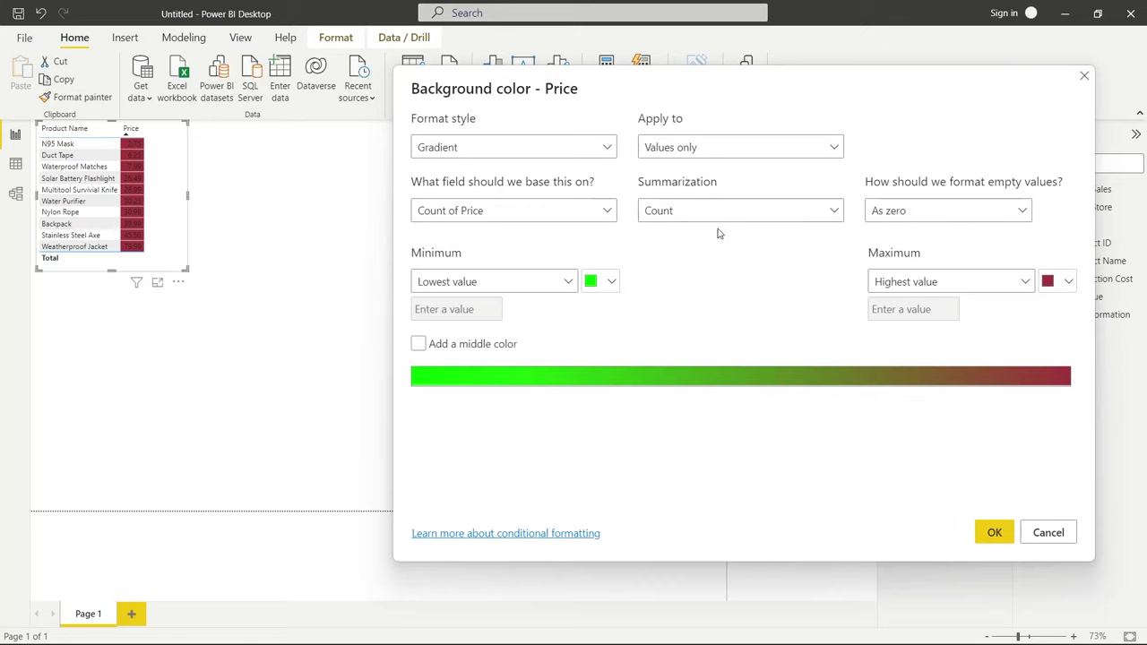
{"action": "left_click", "coordinate": [740, 221]}
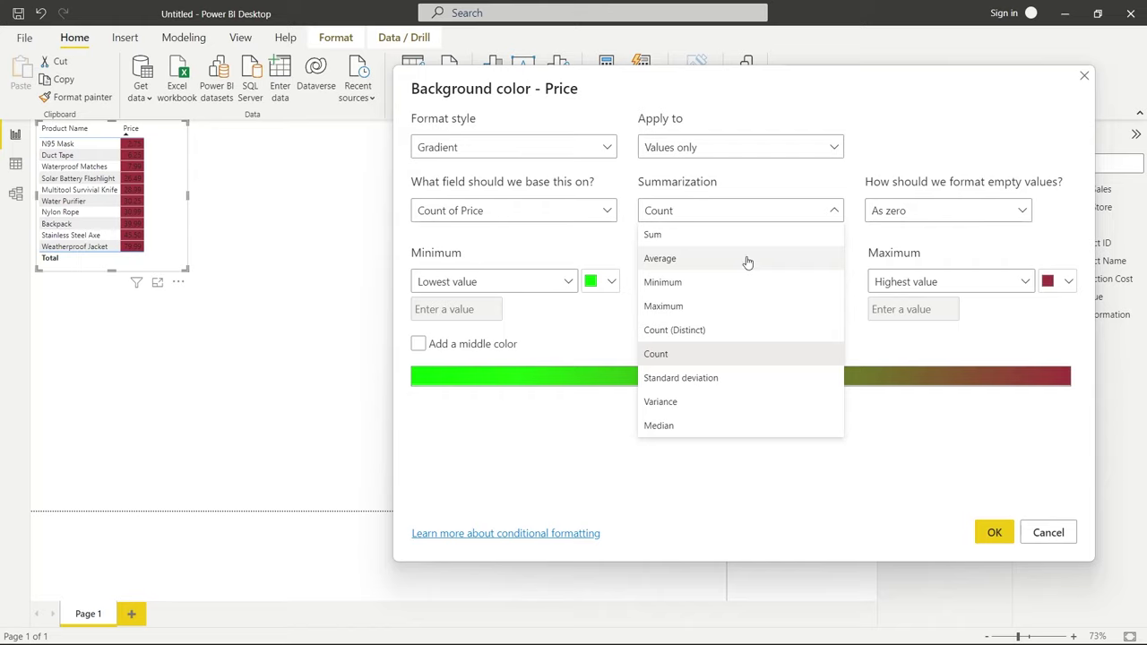
{"action": "left_click", "coordinate": [730, 282]}
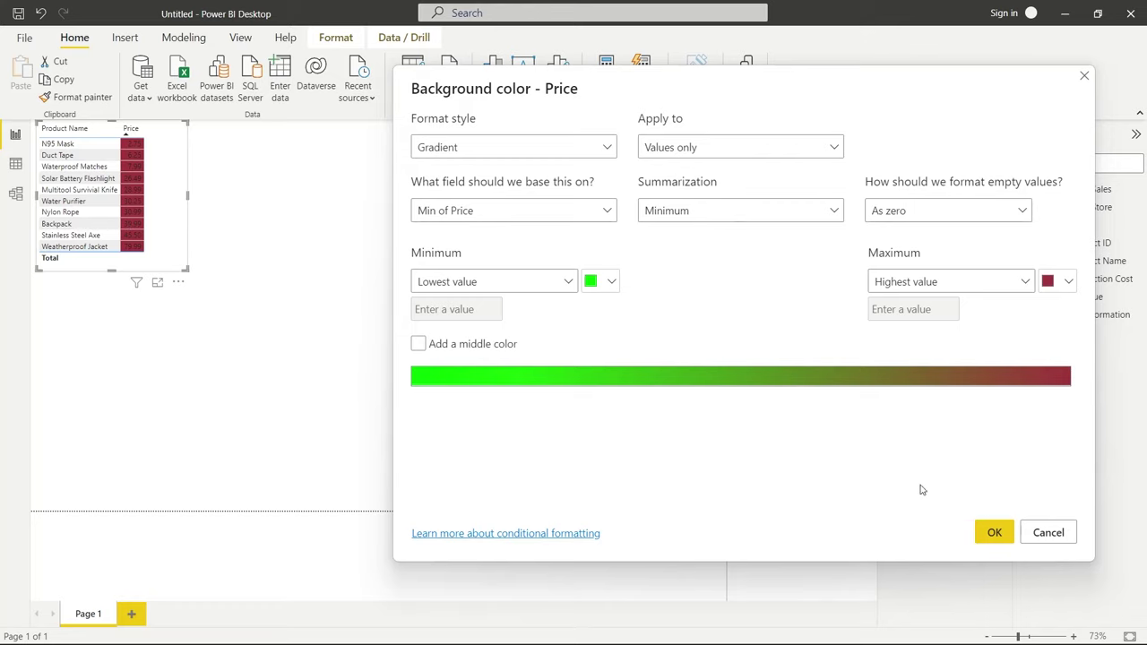
{"action": "left_click", "coordinate": [993, 532]}
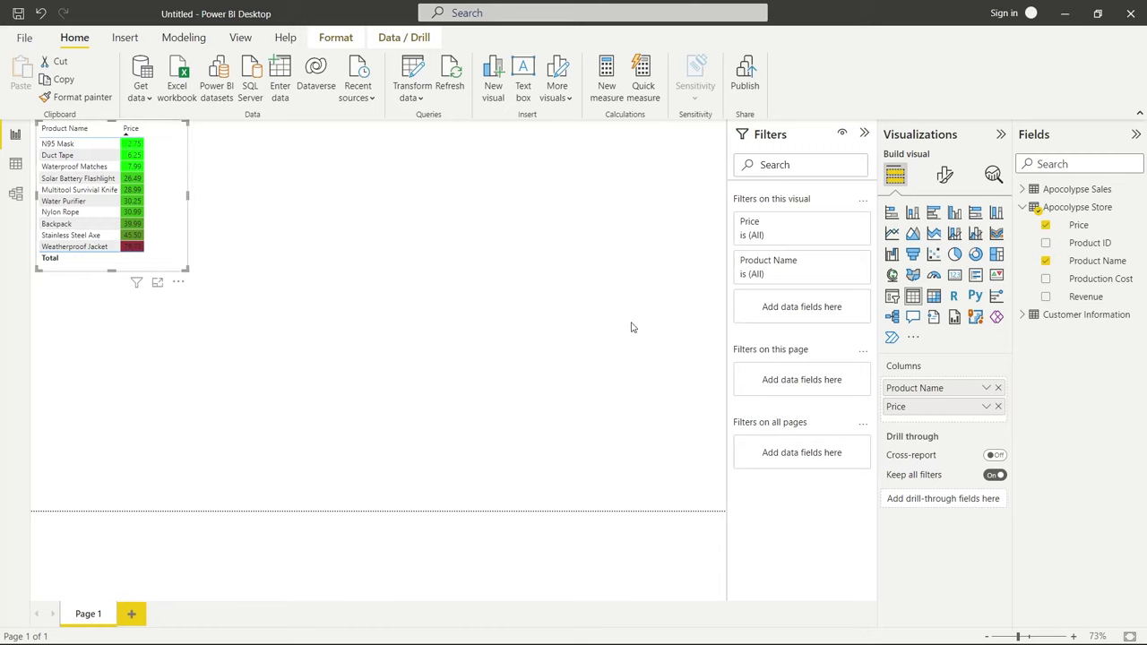
- Add Apocolypse Sales Units Sold as a third column and widen the table to fit it
{"action": "left_click", "coordinate": [1023, 190]}
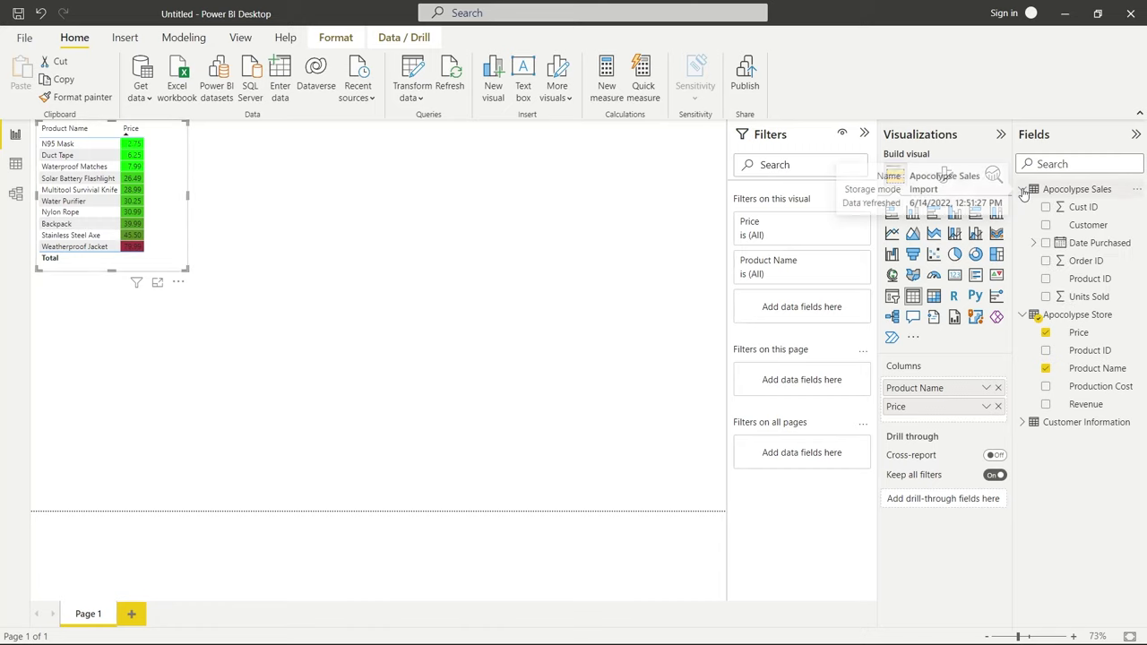
{"action": "left_click", "coordinate": [1046, 296]}
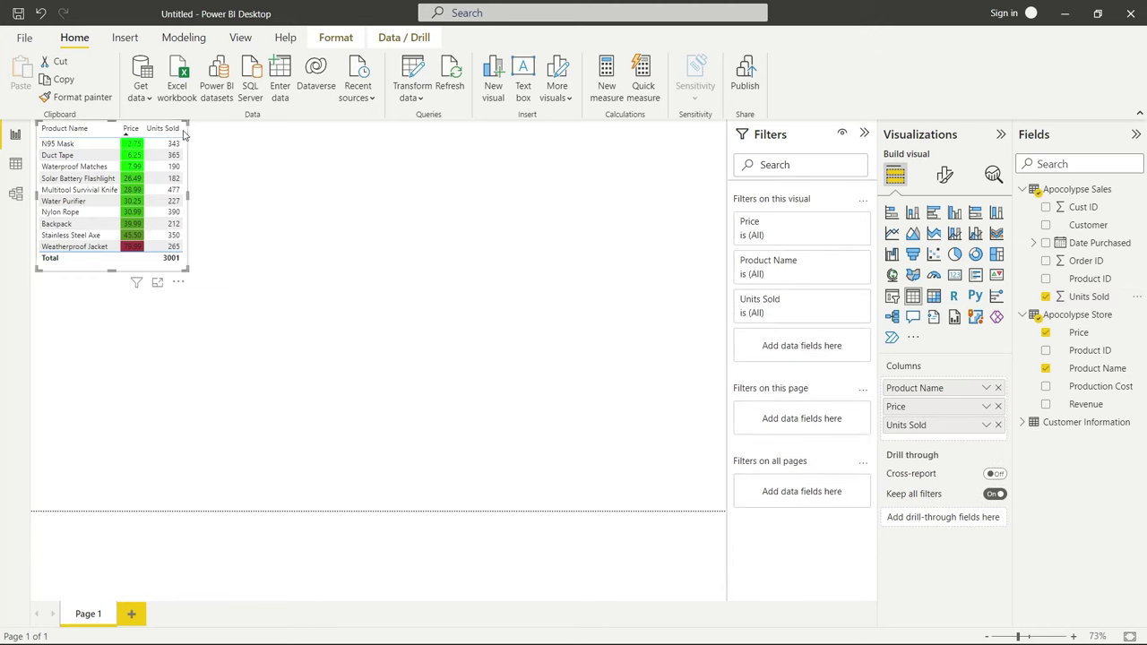
{"action": "left_click_drag", "start_coordinate": [182, 129], "coordinate": [201, 130]}
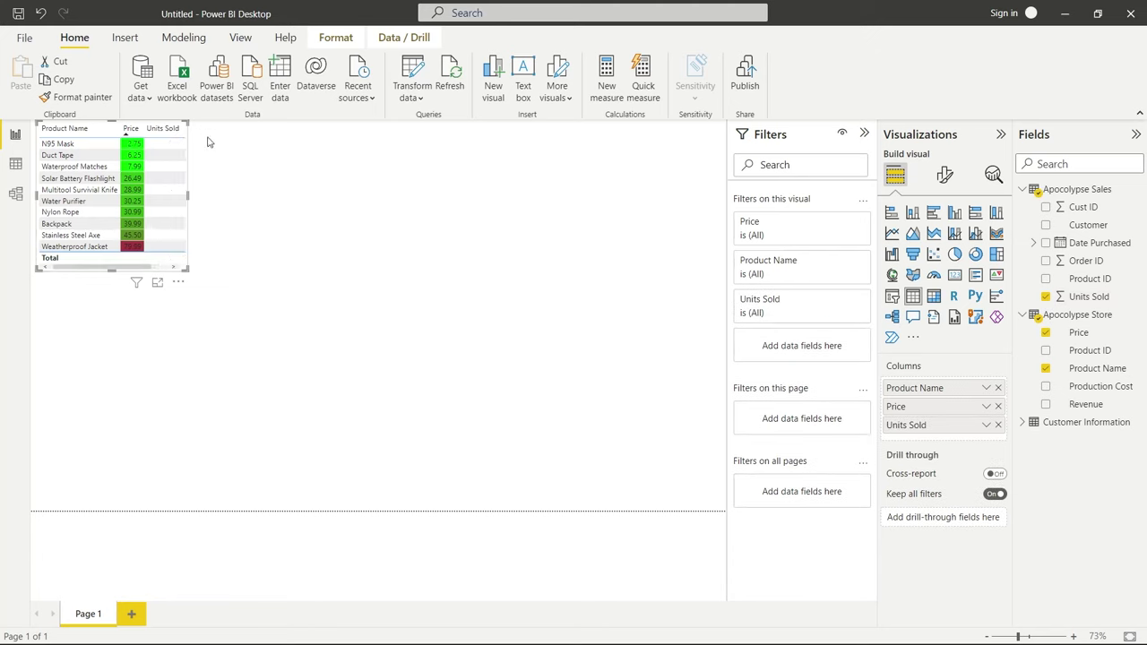
{"action": "left_click_drag", "start_coordinate": [188, 195], "coordinate": [248, 195]}
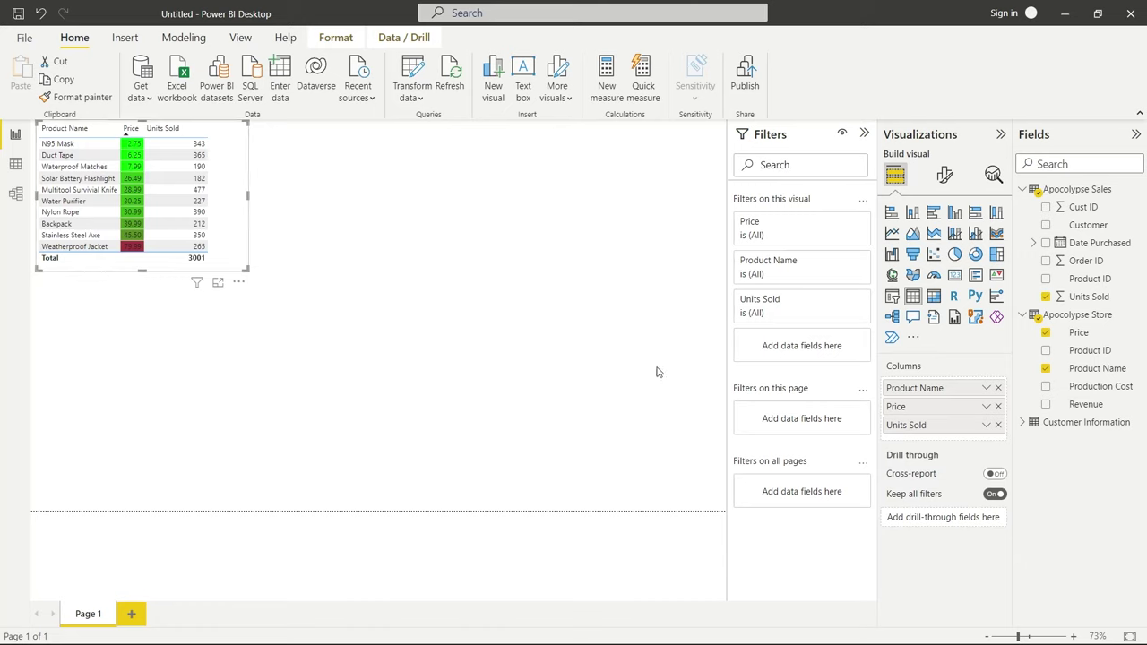
{"action": "right_click", "coordinate": [949, 430]}
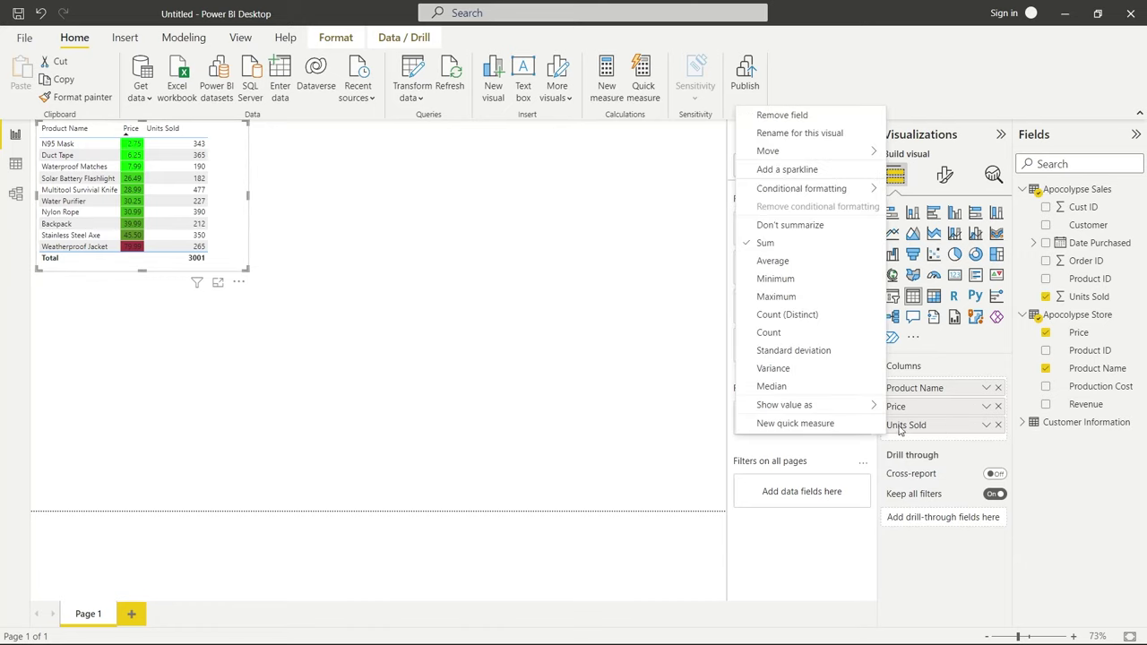
- Add Units Sold data bars with positive #15FF00 green and negative dark red
{"action": "mouse_move", "coordinate": [837, 197]}
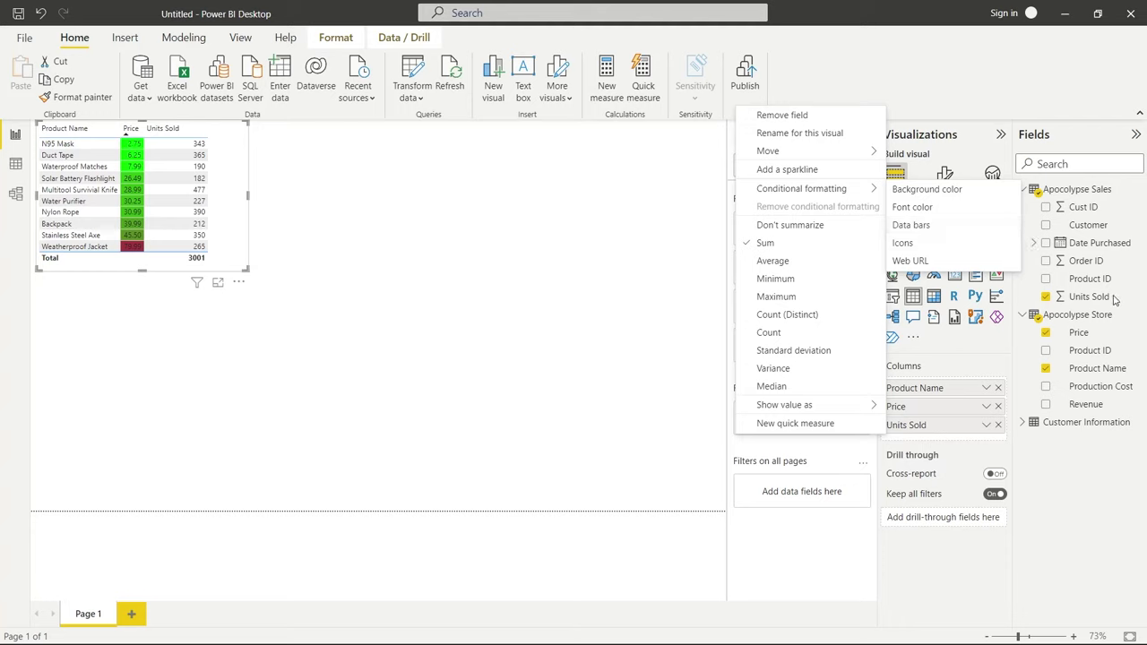
{"action": "left_click", "coordinate": [998, 226]}
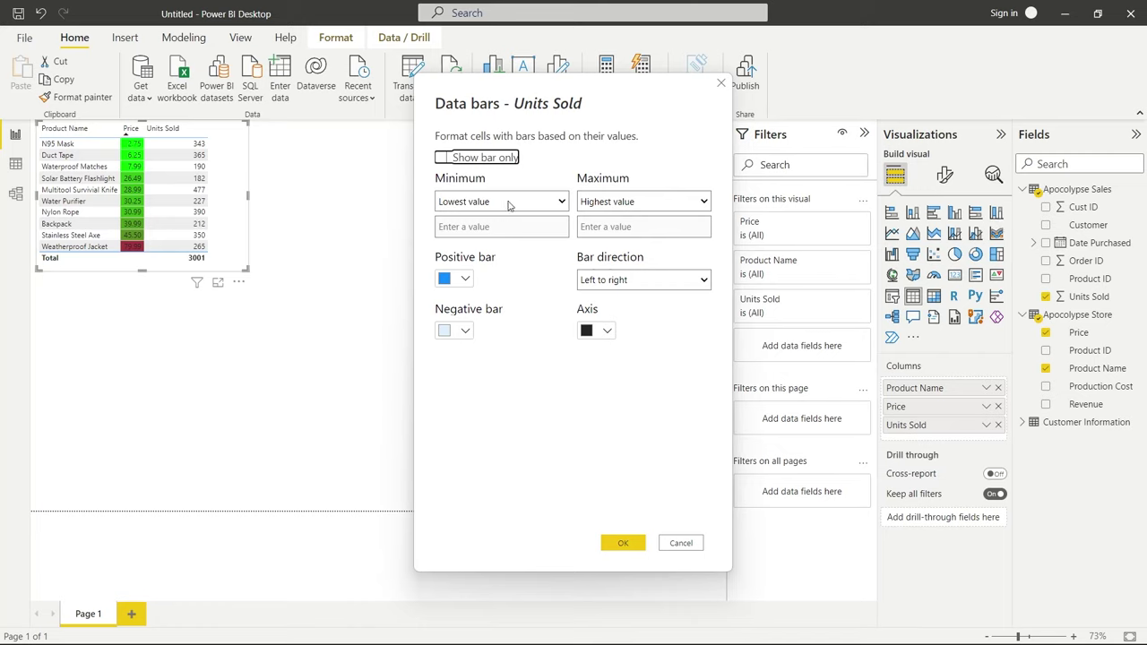
{"action": "left_click", "coordinate": [465, 278]}
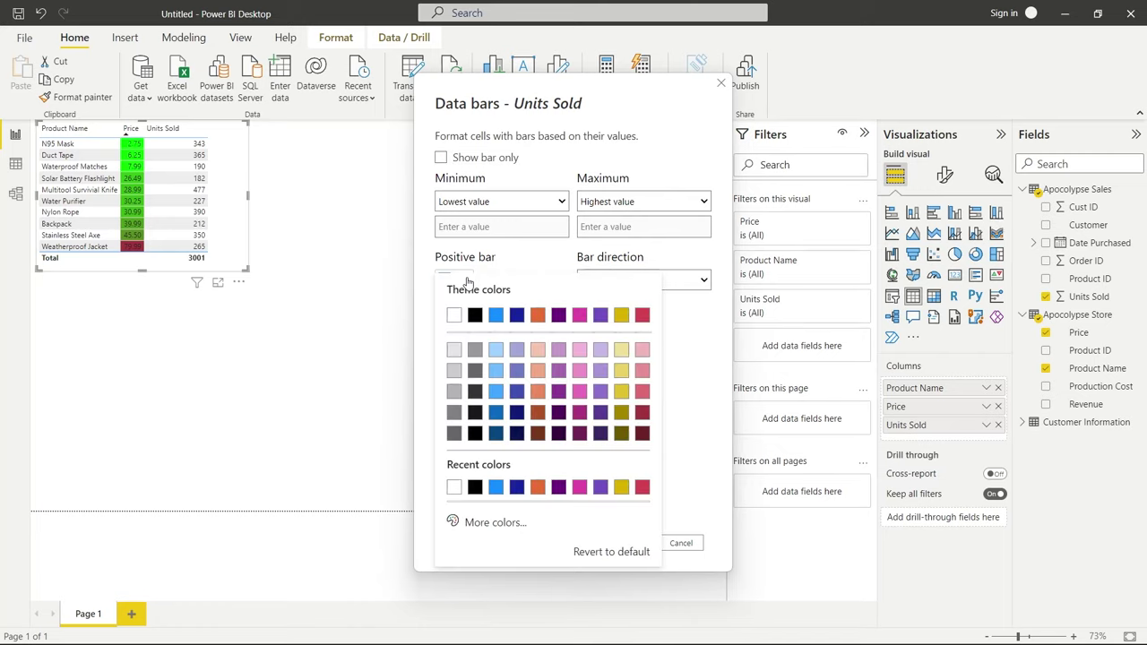
{"action": "left_click", "coordinate": [459, 523]}
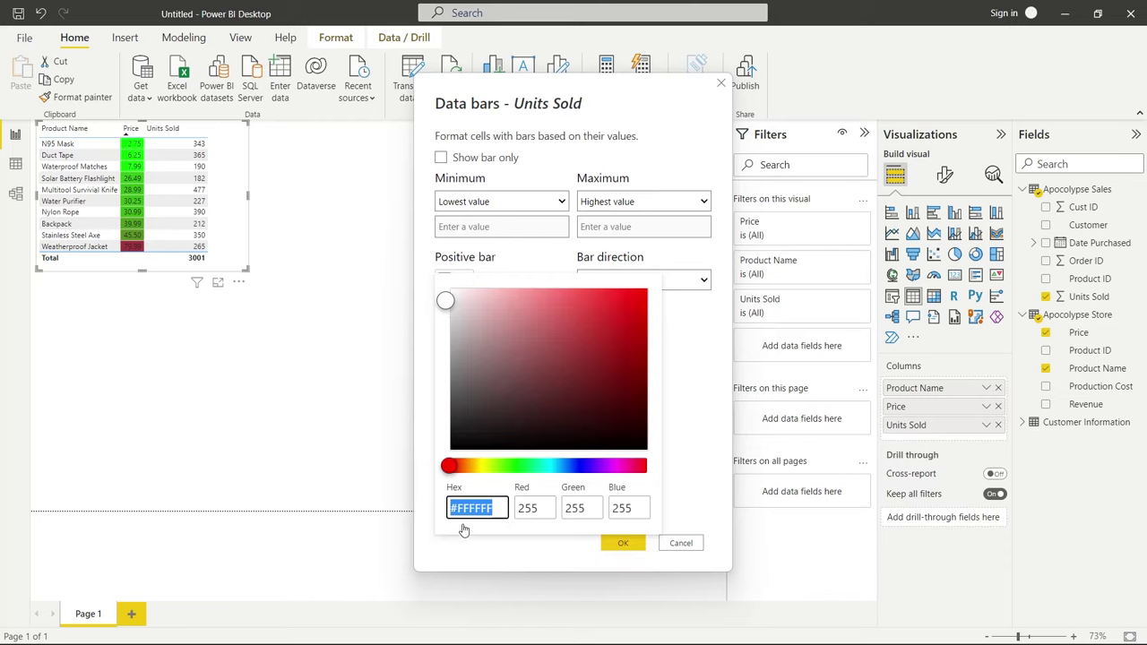
{"action": "left_click", "coordinate": [512, 469]}
{"action": "left_click", "coordinate": [561, 370]}
{"action": "left_click", "coordinate": [643, 288]}
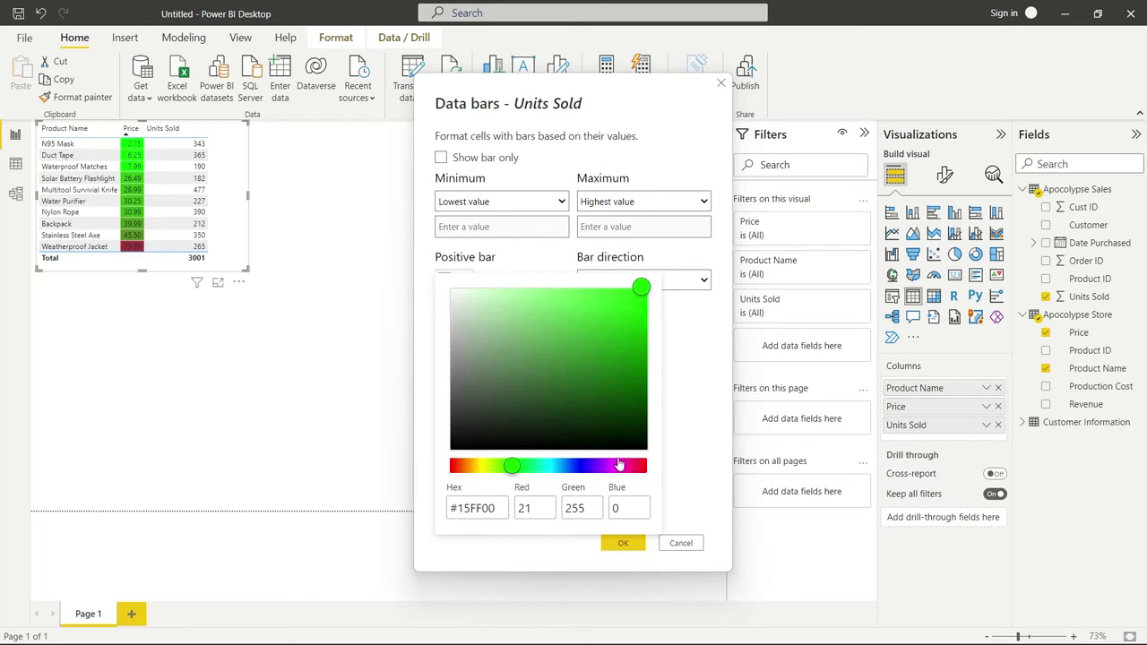
{"action": "left_click", "coordinate": [696, 381]}
{"action": "left_click", "coordinate": [471, 331]}
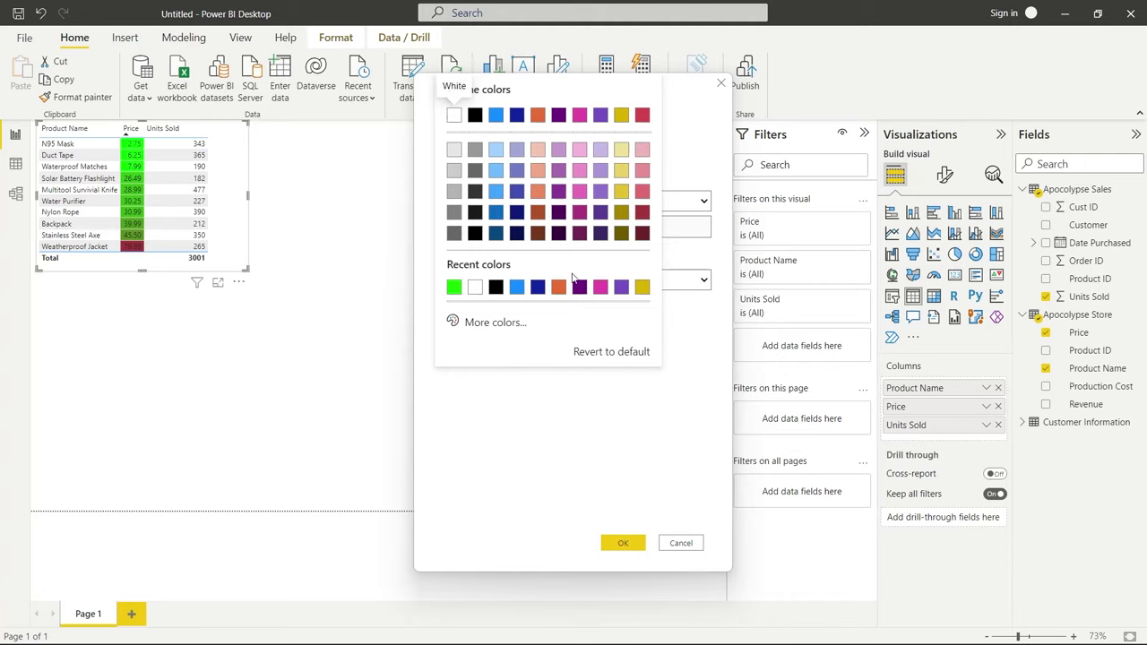
{"action": "left_click", "coordinate": [644, 212]}
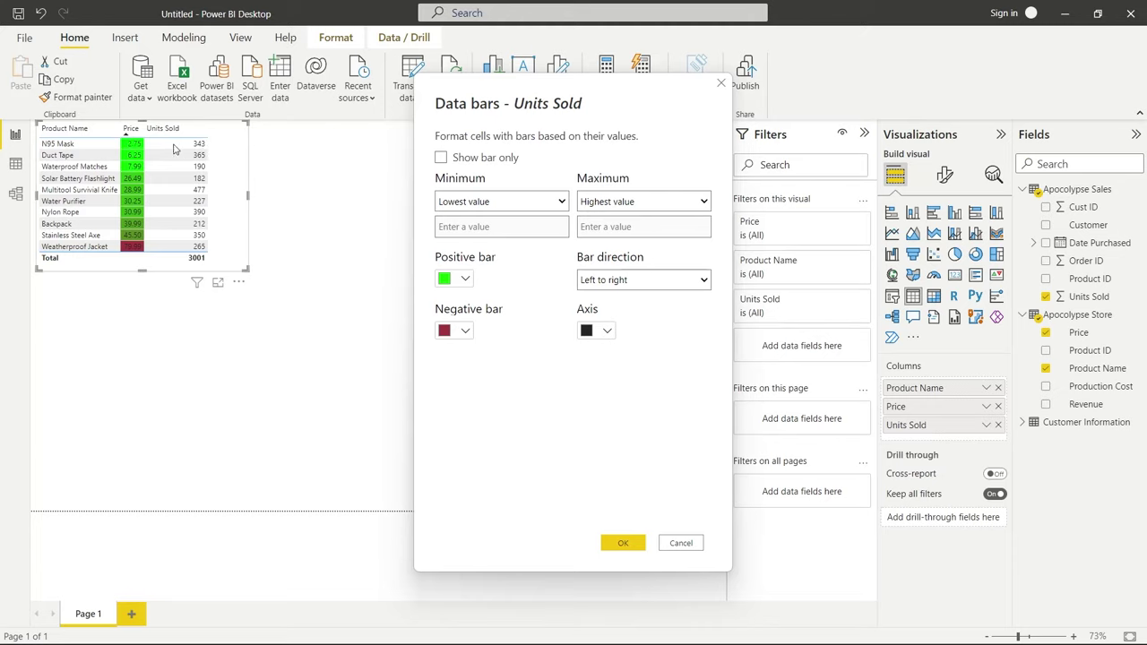
{"action": "left_click", "coordinate": [628, 548]}
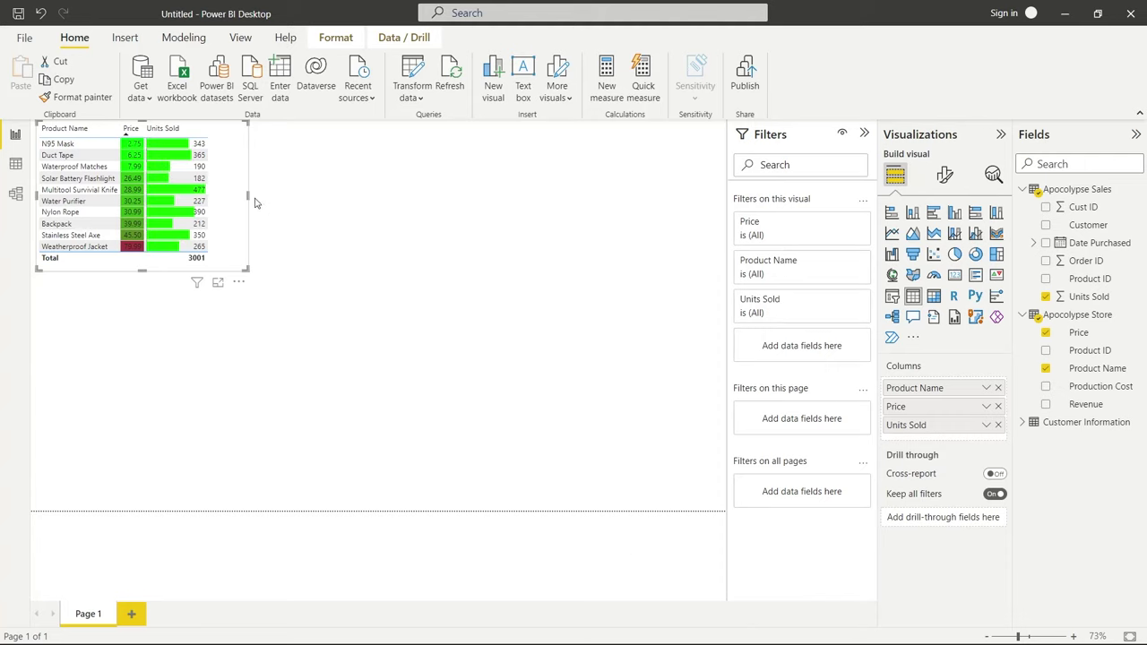
- Widen the table and Units Sold column, and sort products by Units Sold descending
{"action": "left_click_drag", "start_coordinate": [249, 196], "coordinate": [301, 197]}
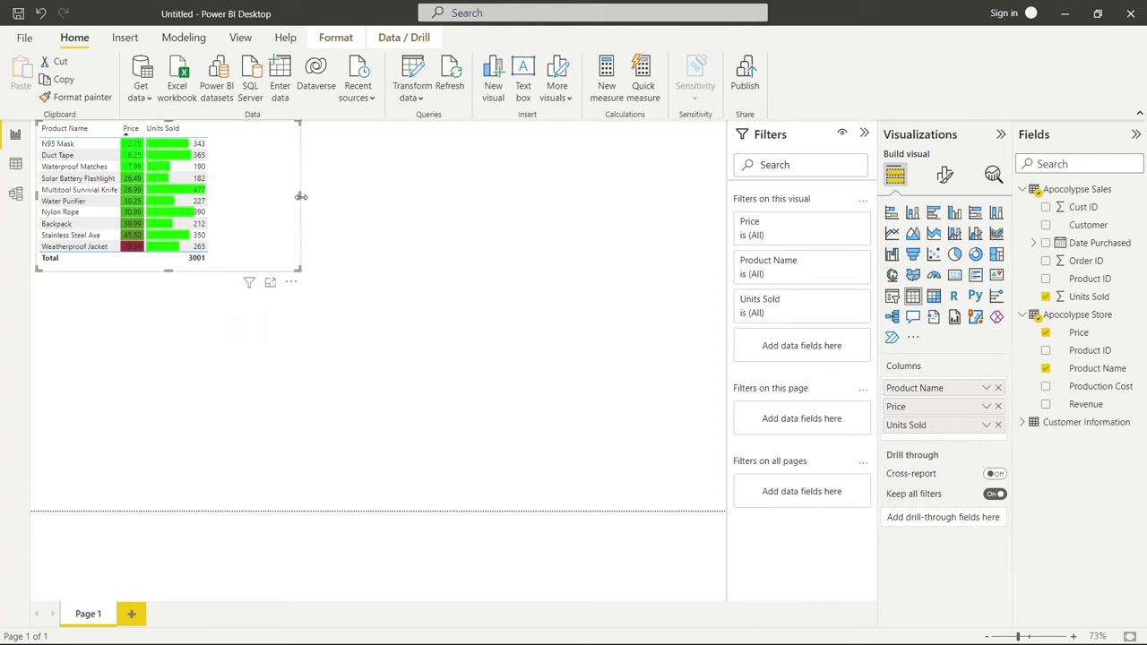
{"action": "left_click_drag", "start_coordinate": [207, 132], "coordinate": [274, 132]}
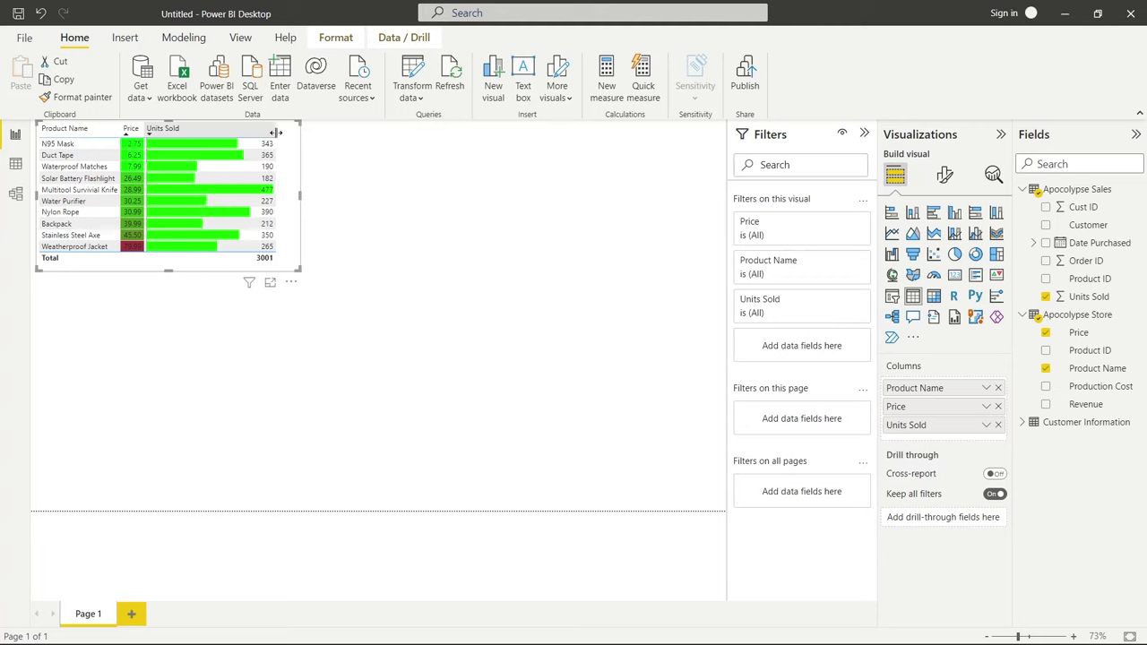
{"action": "left_click", "coordinate": [223, 133]}
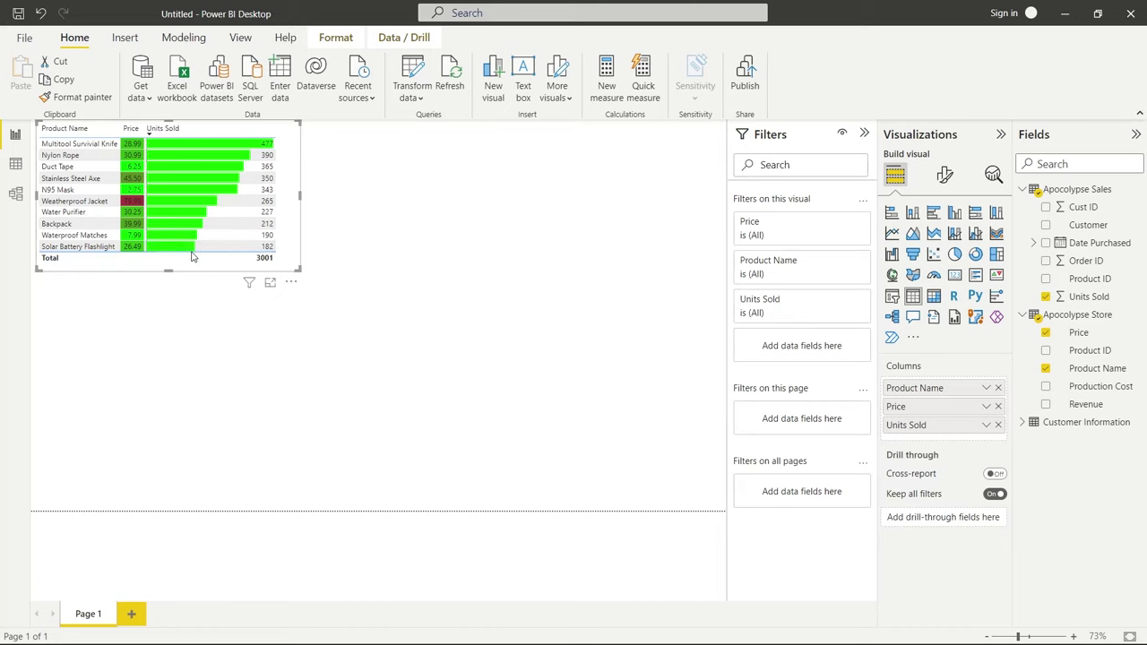
{"action": "mouse_move", "coordinate": [191, 253]}
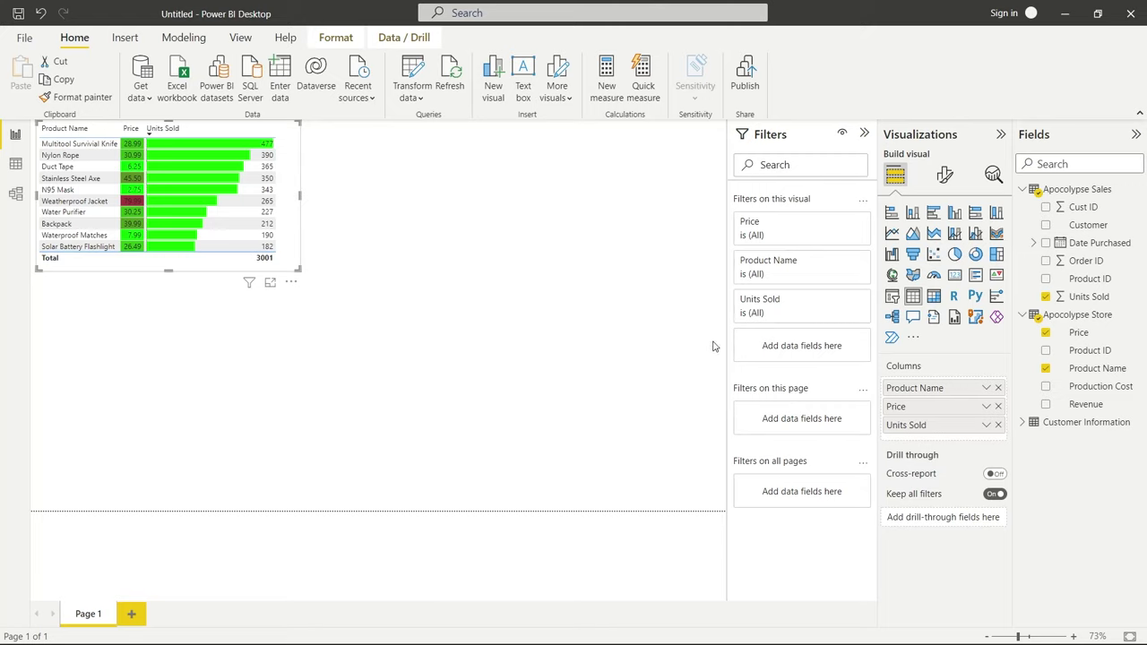
{"action": "right_click", "coordinate": [945, 426]}
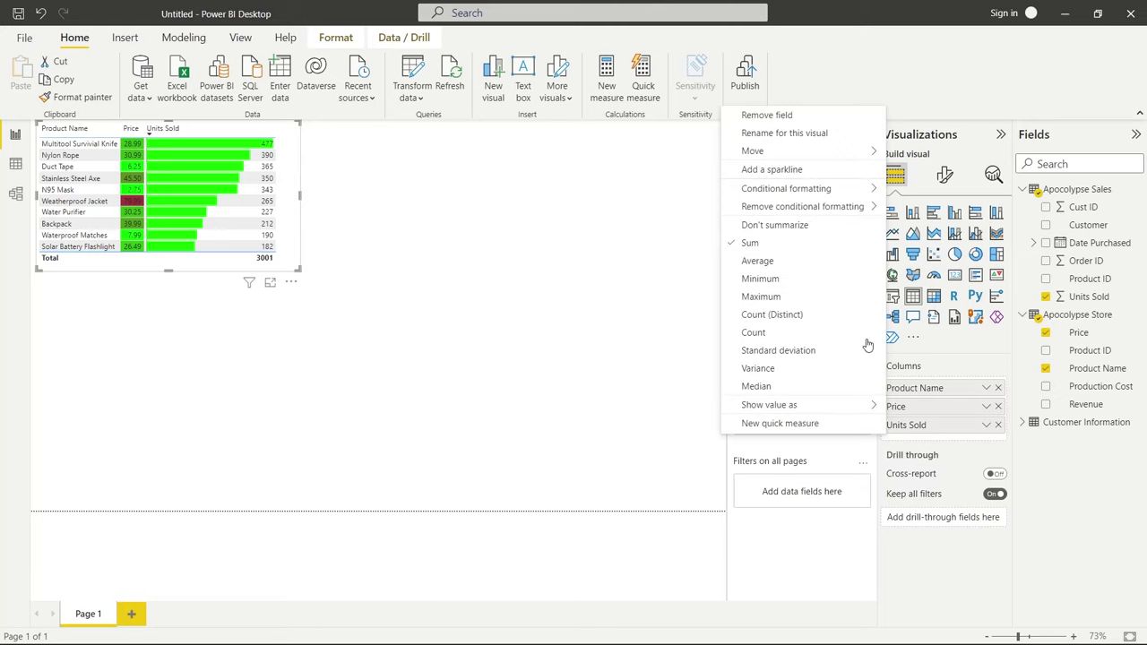
- Give Units Sold a Rules background with a first rule, 0 to under 266, coloured yellow
{"action": "mouse_move", "coordinate": [858, 192]}
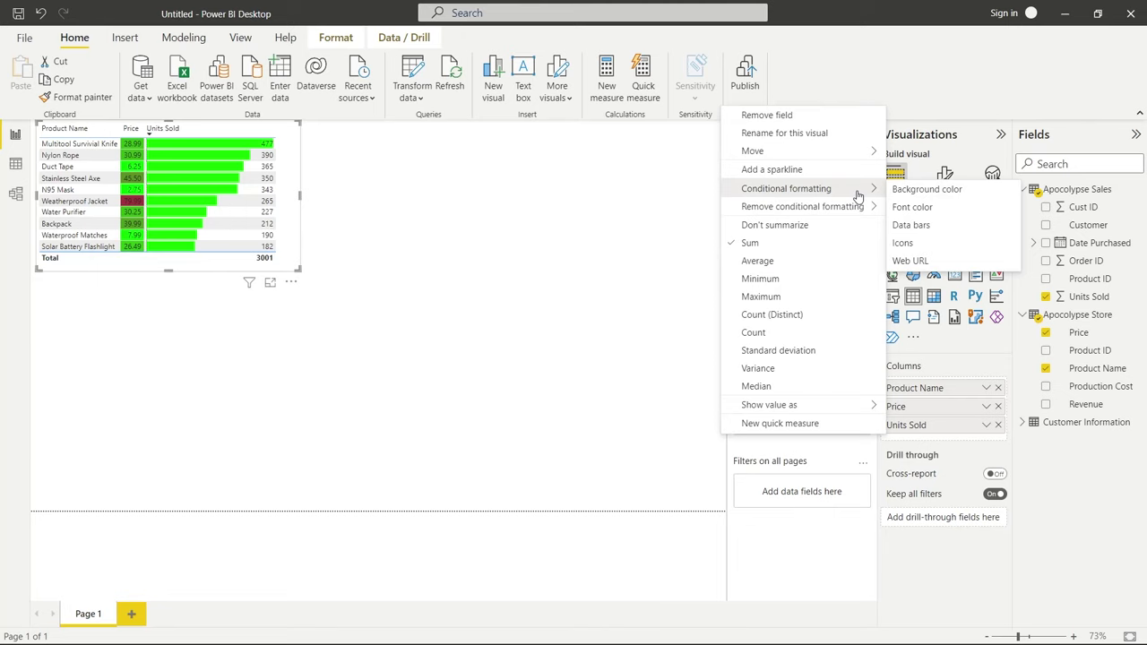
{"action": "left_click", "coordinate": [939, 194]}
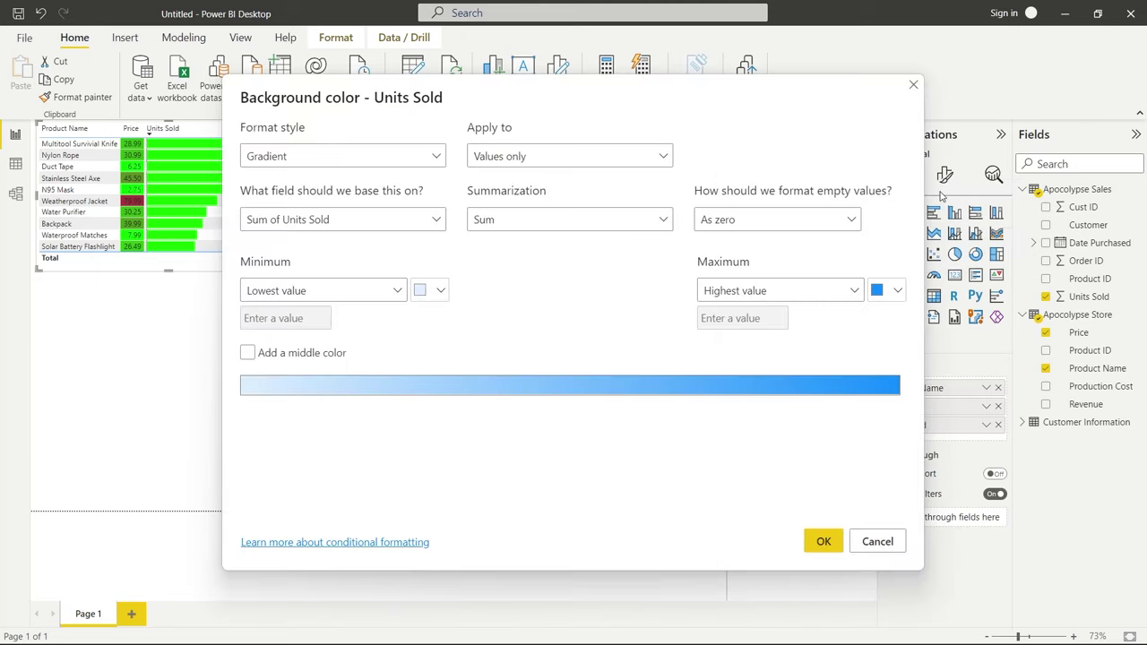
{"action": "left_click_drag", "start_coordinate": [474, 96], "coordinate": [615, 71]}
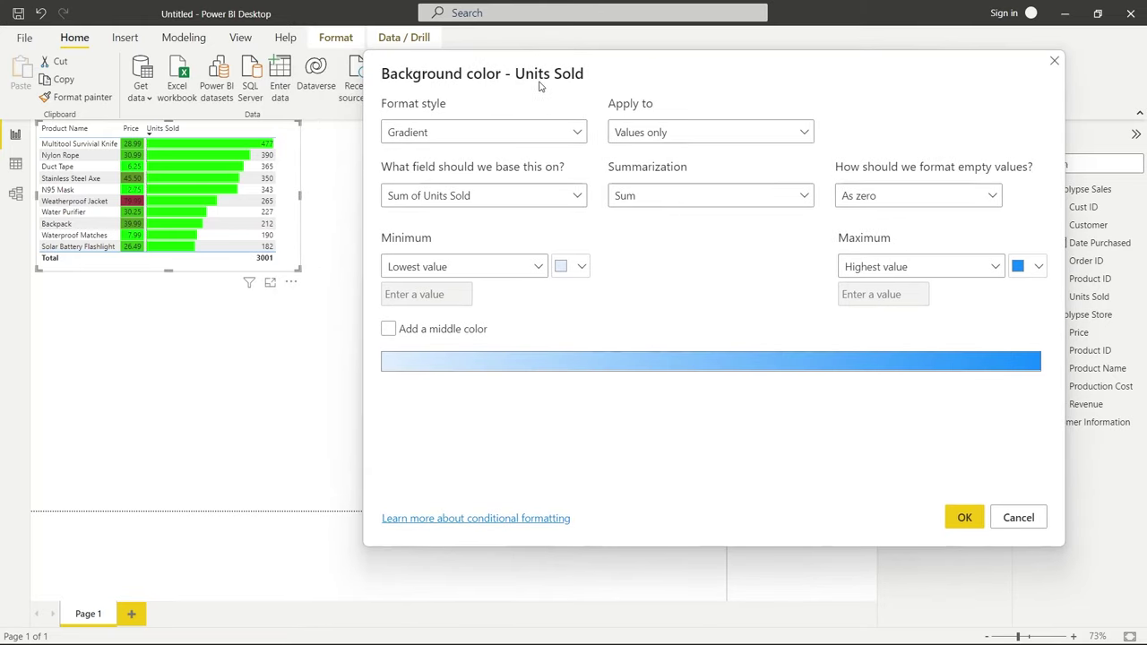
{"action": "left_click", "coordinate": [530, 139]}
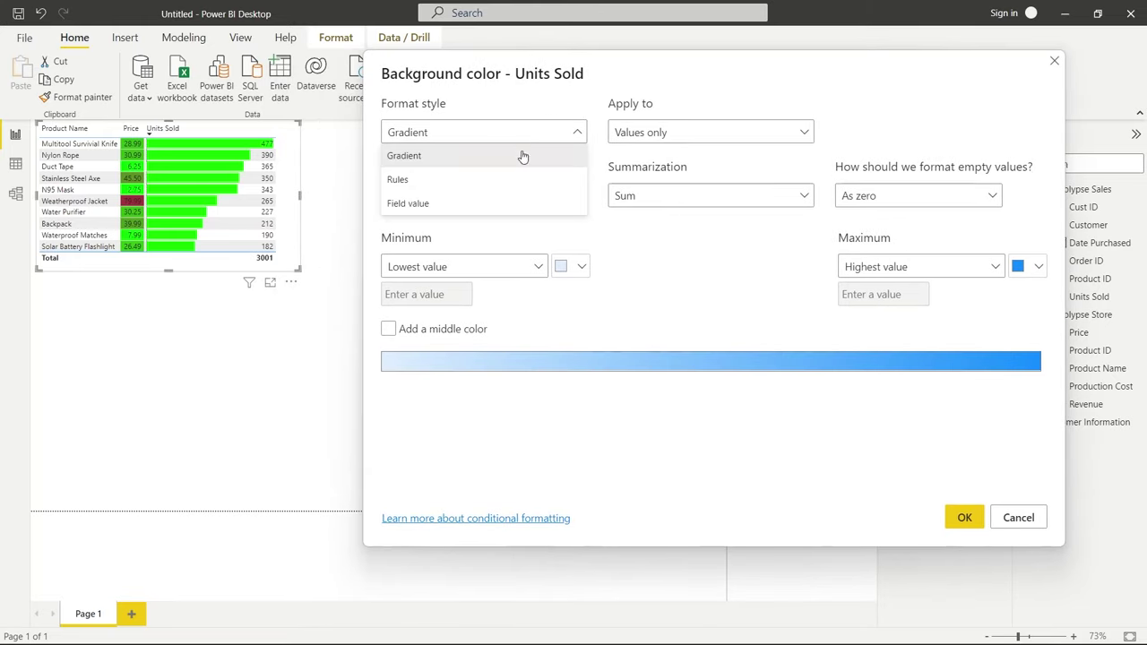
{"action": "left_click", "coordinate": [472, 182]}
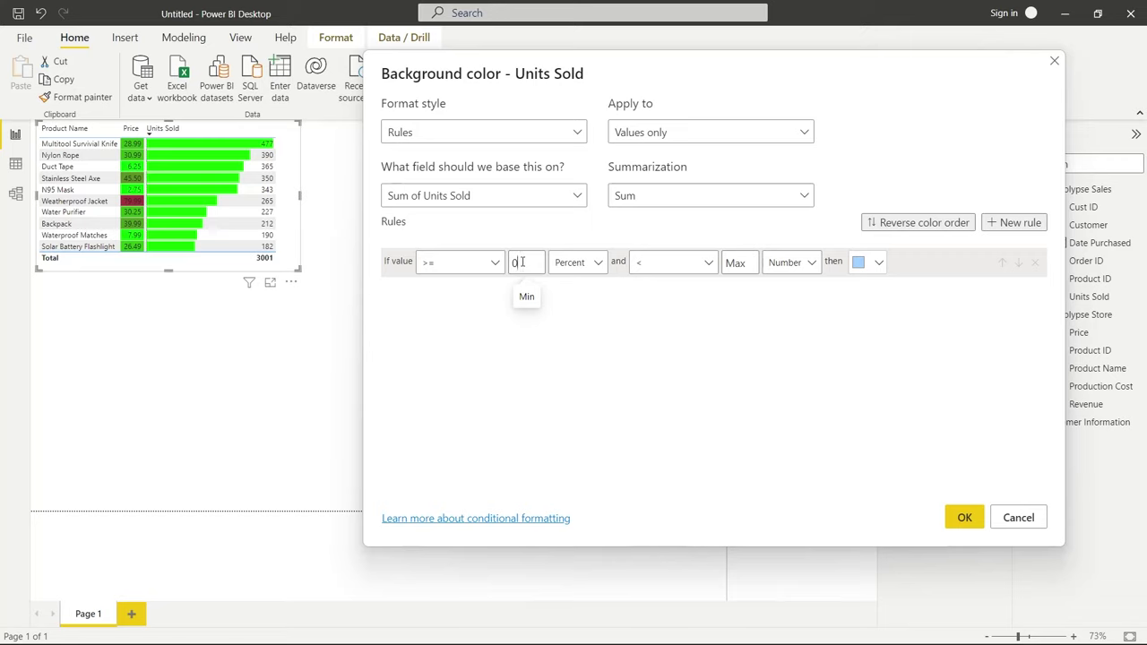
{"action": "left_click", "coordinate": [580, 263]}
{"action": "left_click", "coordinate": [574, 284]}
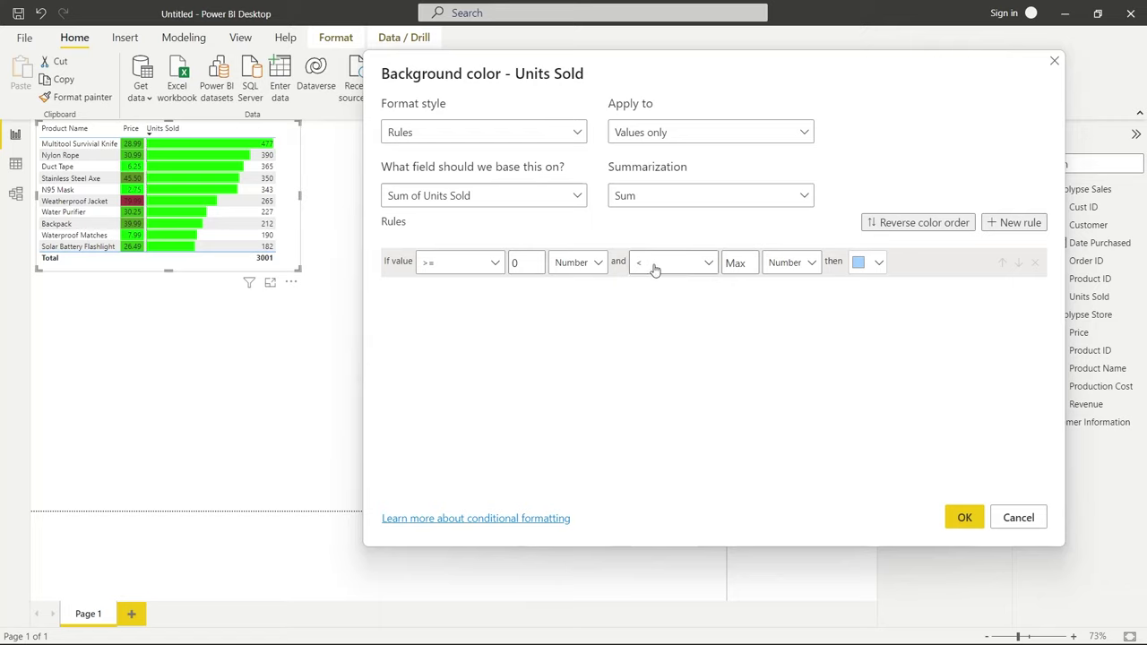
{"action": "left_click", "coordinate": [749, 262]}
{"action": "type", "text": "266"}
{"action": "left_click", "coordinate": [866, 263]}
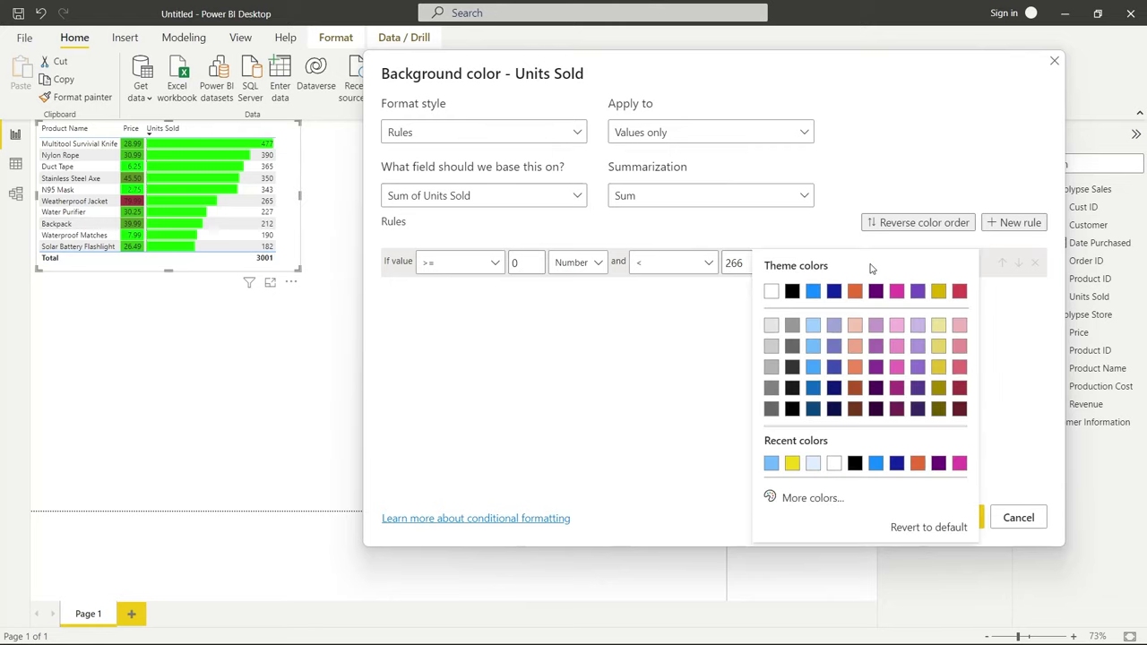
{"action": "left_click", "coordinate": [938, 367]}
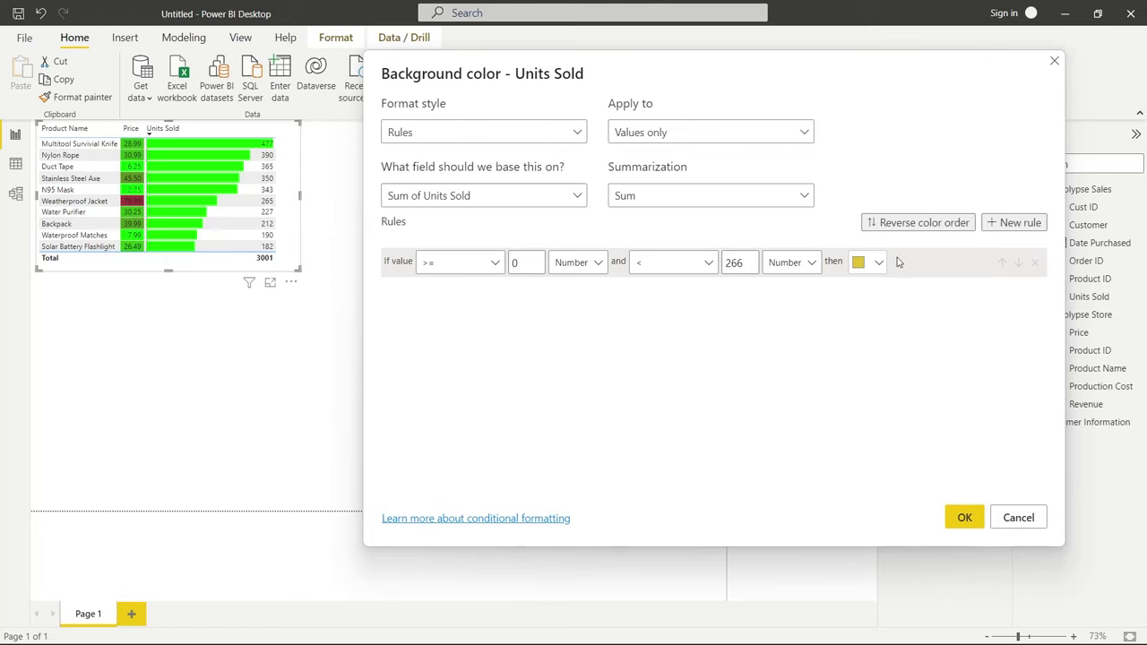
- Add a second rule, >= 266 to < 500 as numbers, in light salmon, and apply
{"action": "left_click", "coordinate": [1013, 222]}
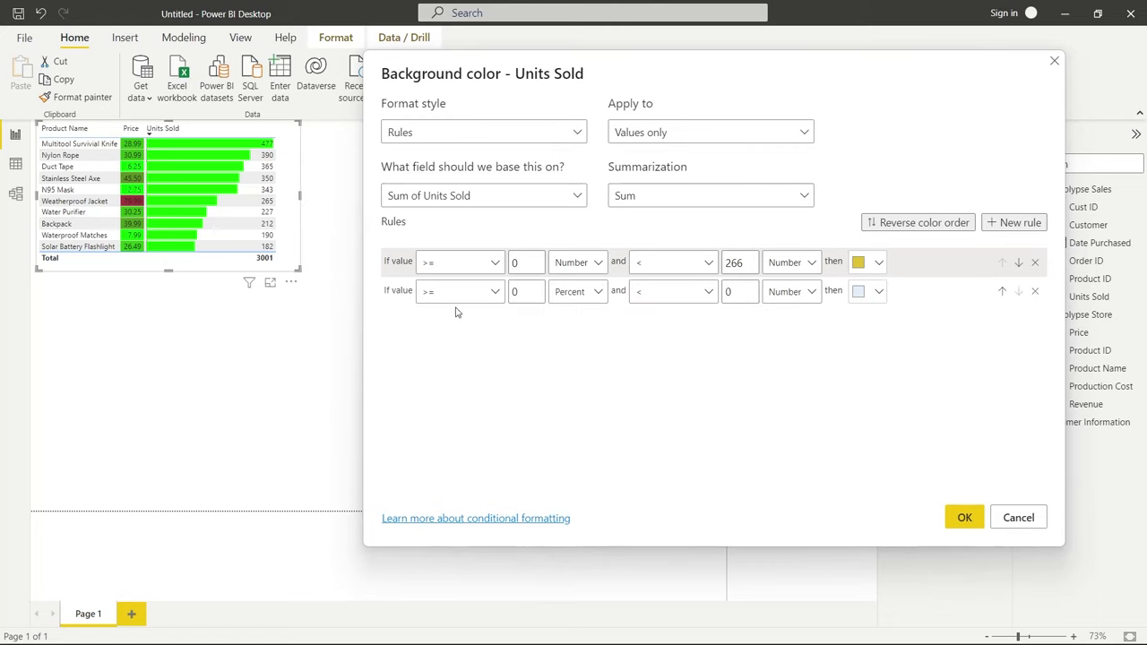
{"action": "left_click", "coordinate": [530, 296]}
{"action": "key", "text": "BackSpace"}
{"action": "type", "text": "266"}
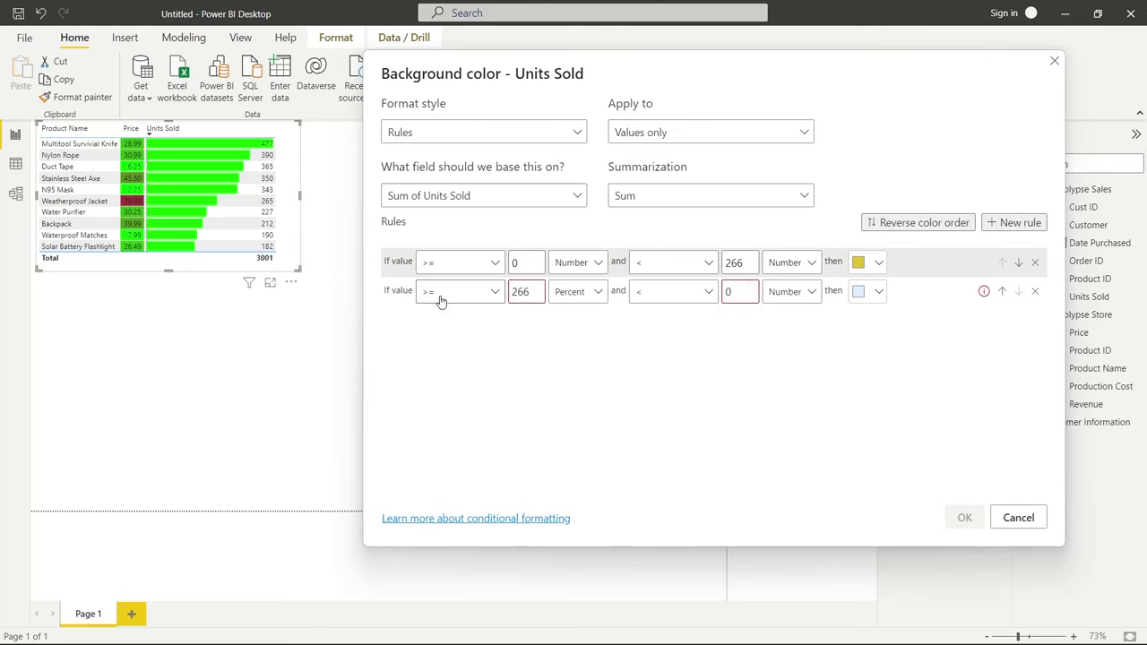
{"action": "left_click", "coordinate": [573, 299]}
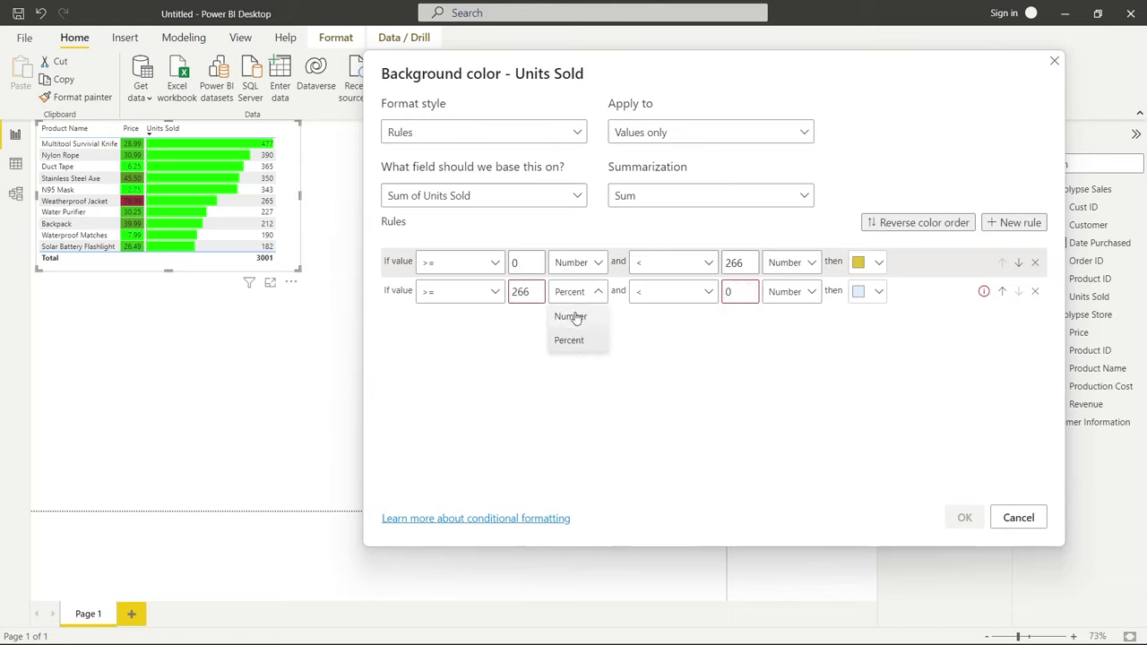
{"action": "left_click", "coordinate": [574, 315]}
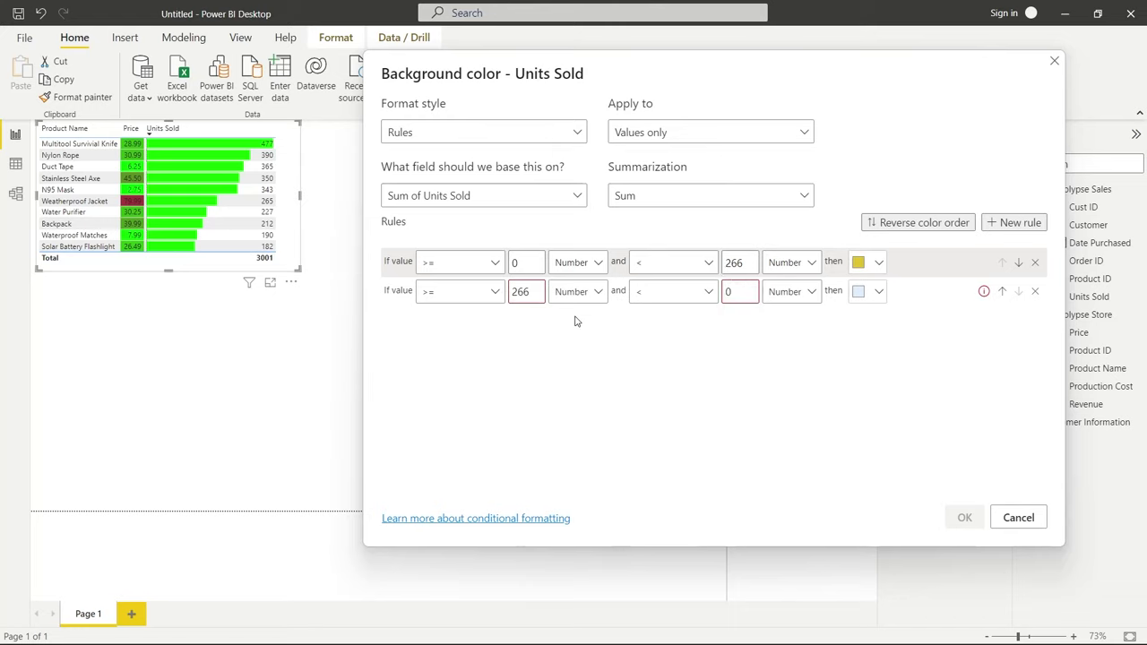
{"action": "left_click", "coordinate": [741, 291]}
{"action": "key", "text": "BackSpace"}
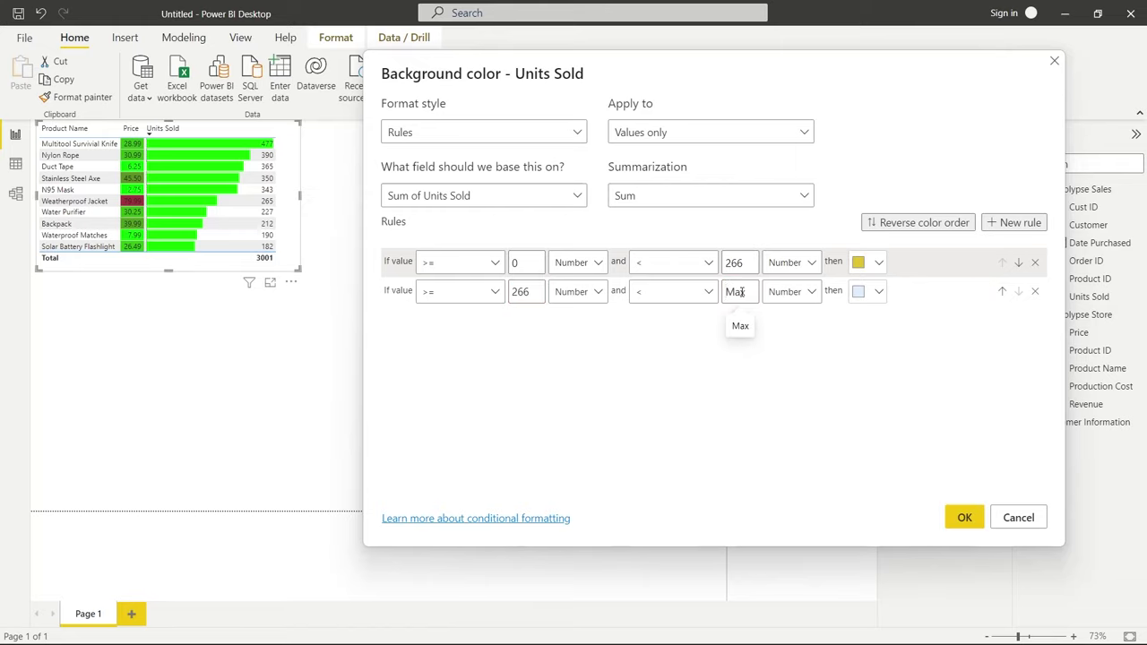
{"action": "type", "text": "500"}
{"action": "left_click", "coordinate": [878, 292]}
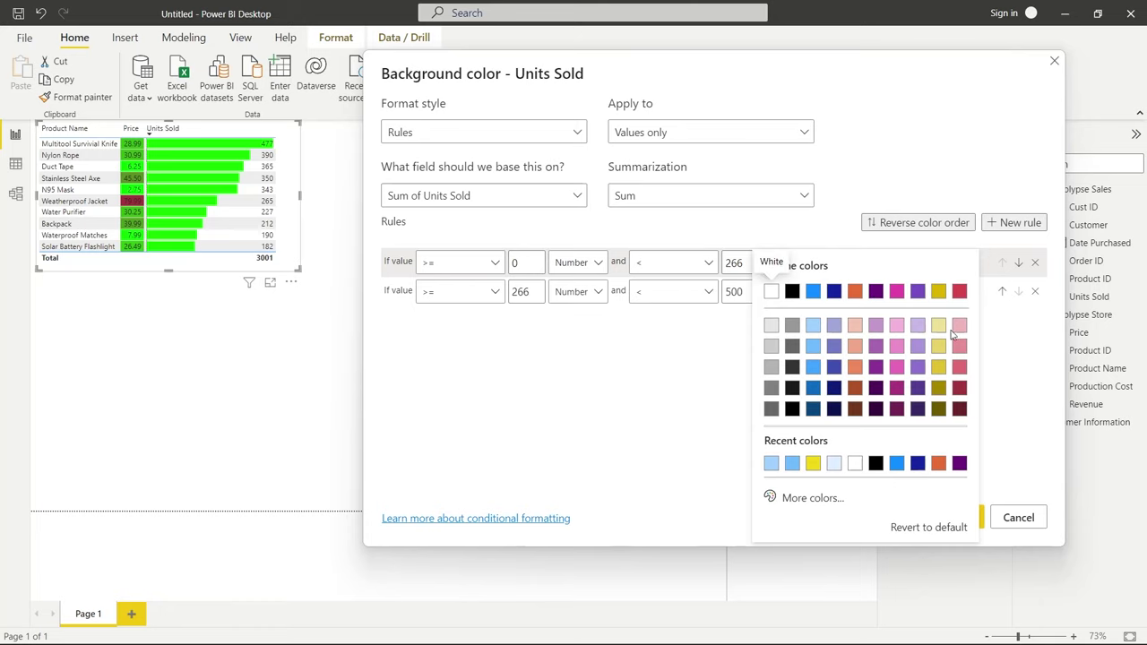
{"action": "left_click", "coordinate": [858, 328]}
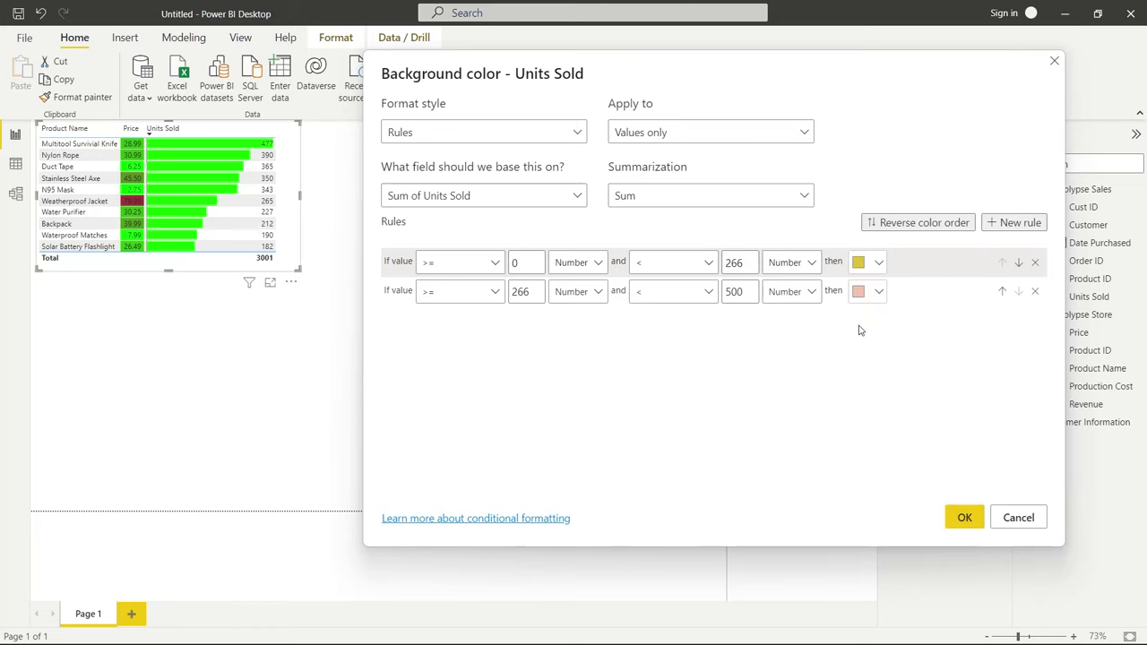
{"action": "left_click", "coordinate": [965, 517]}
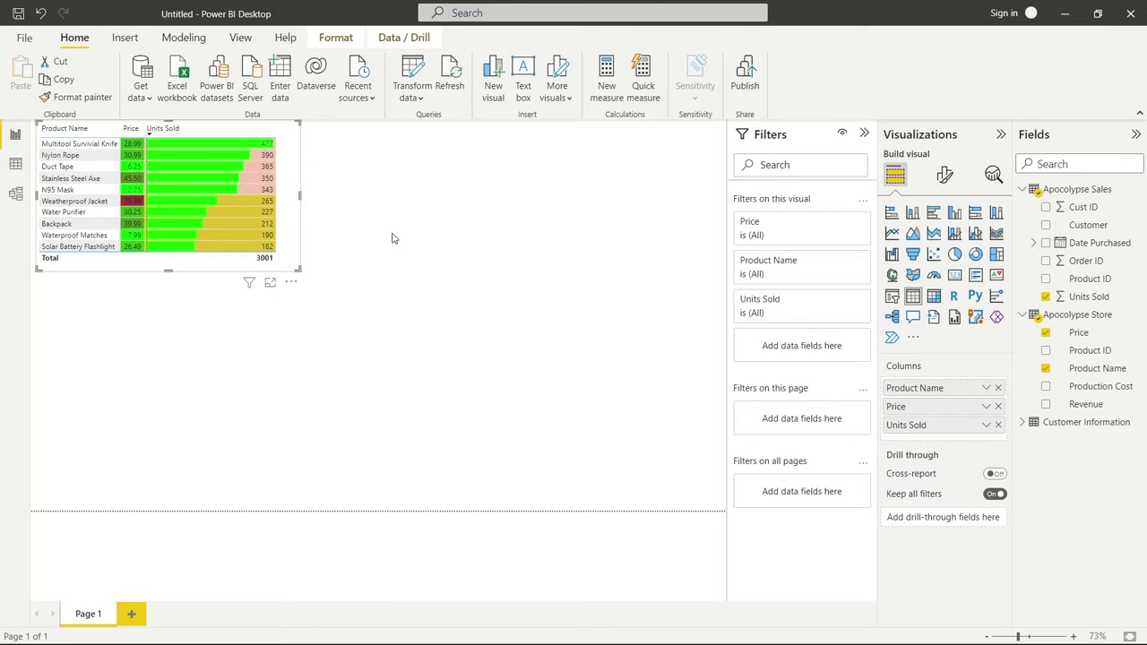
- Add the default three-icon rules (red diamond, yellow triangle, green circle) to Units Sold
{"action": "right_click", "coordinate": [955, 432]}
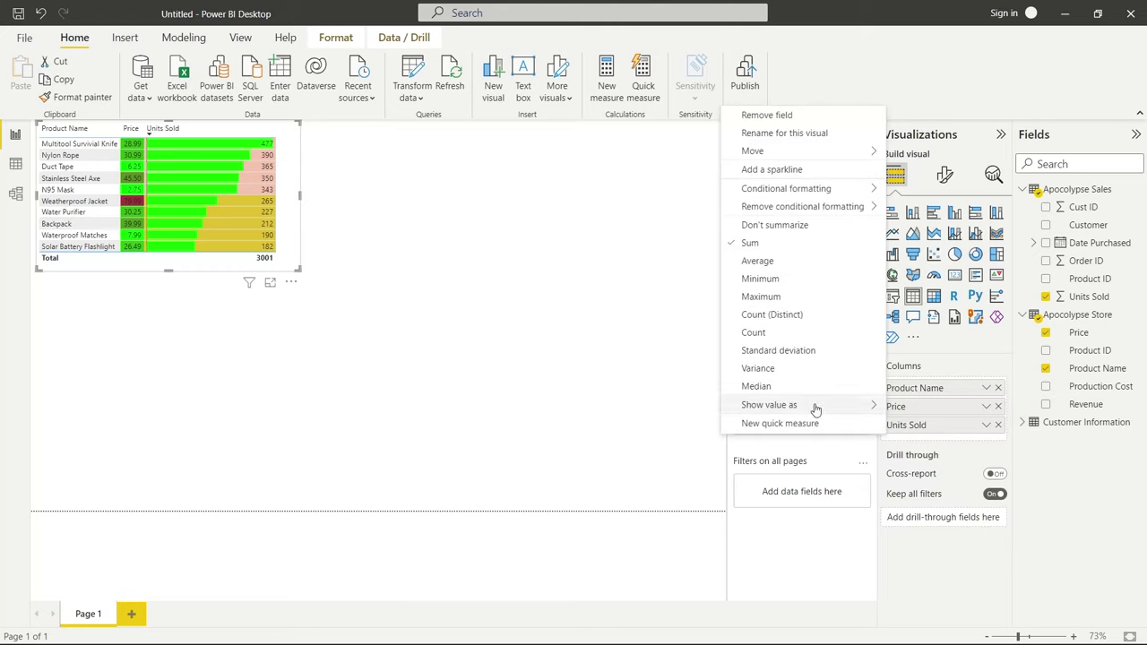
{"action": "mouse_move", "coordinate": [836, 194]}
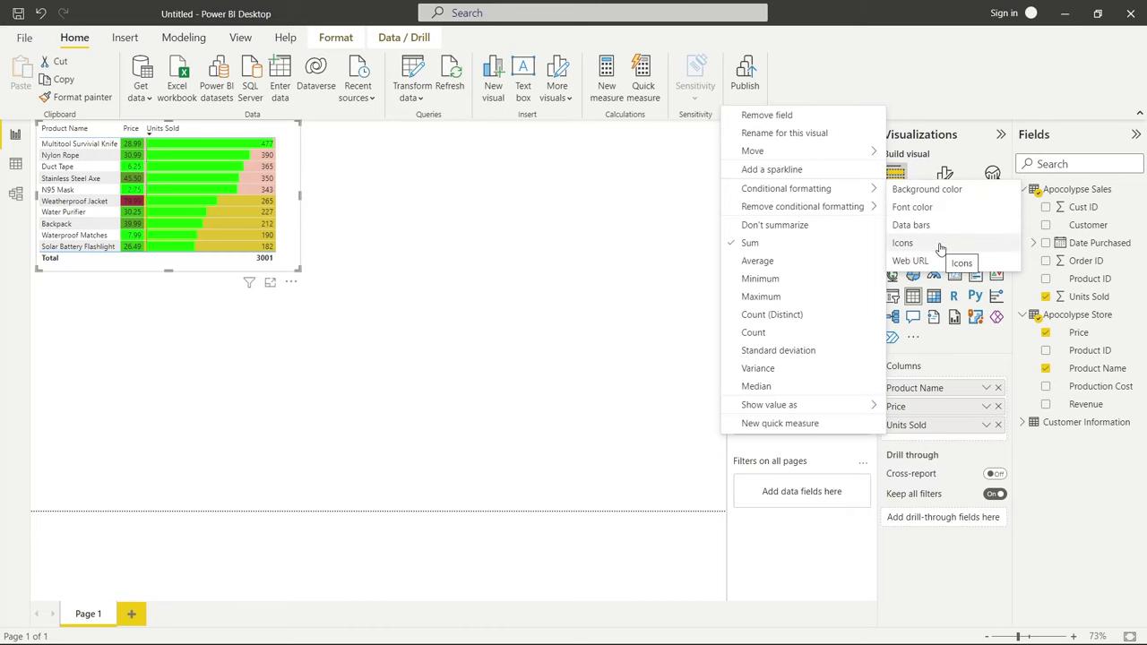
{"action": "left_click", "coordinate": [940, 248]}
{"action": "left_click_drag", "start_coordinate": [537, 80], "coordinate": [668, 68]}
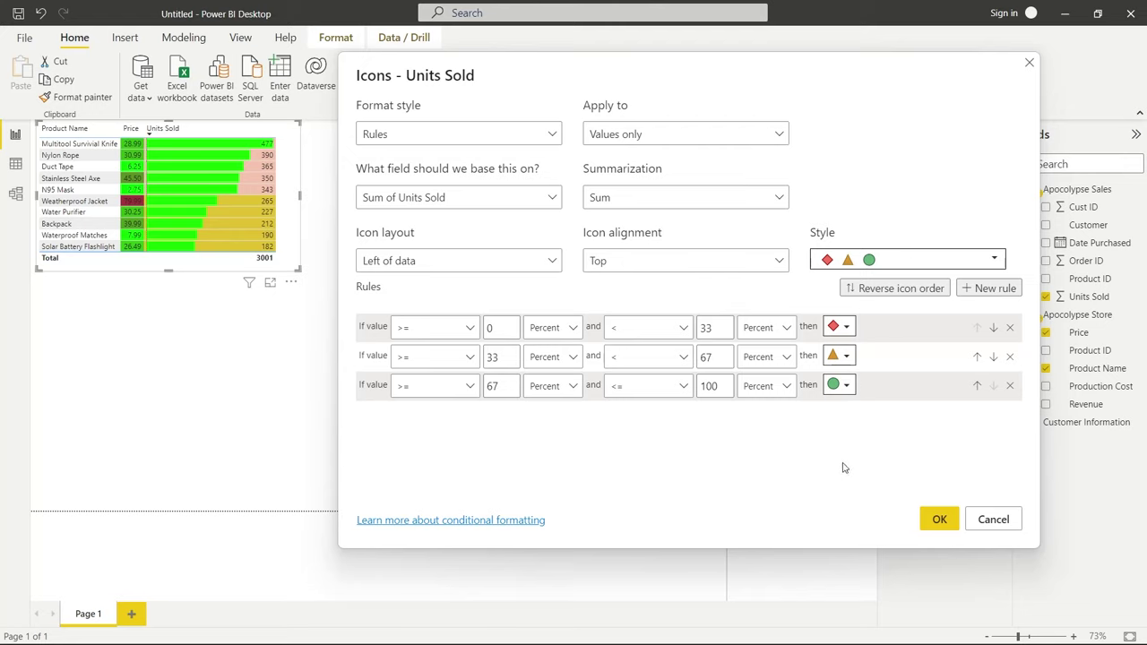
{"action": "left_click", "coordinate": [939, 519]}
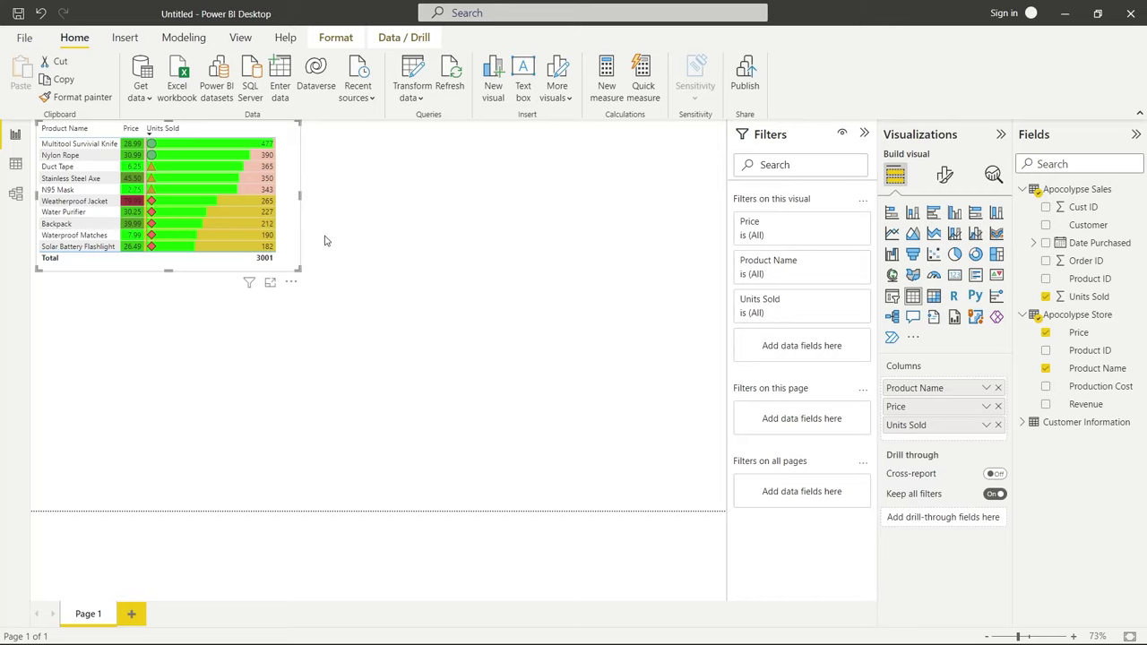
{"action": "left_click", "coordinate": [638, 294]}
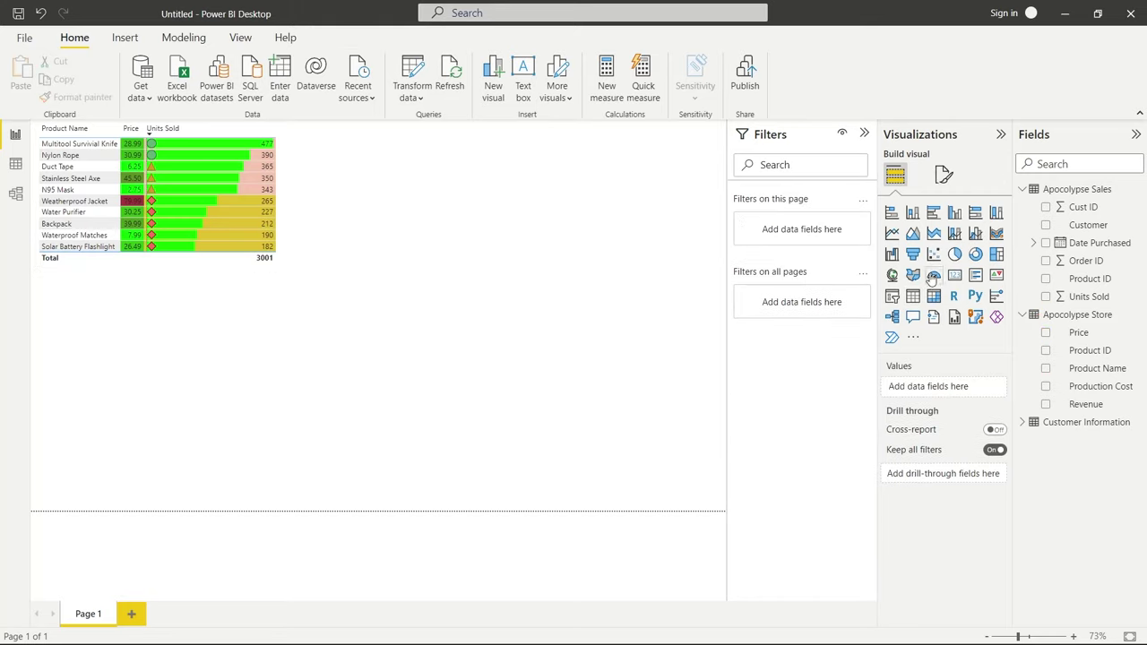
- Create a second table with Product Name, Price, Units Sold and Revenue
{"action": "left_click", "coordinate": [1046, 368]}
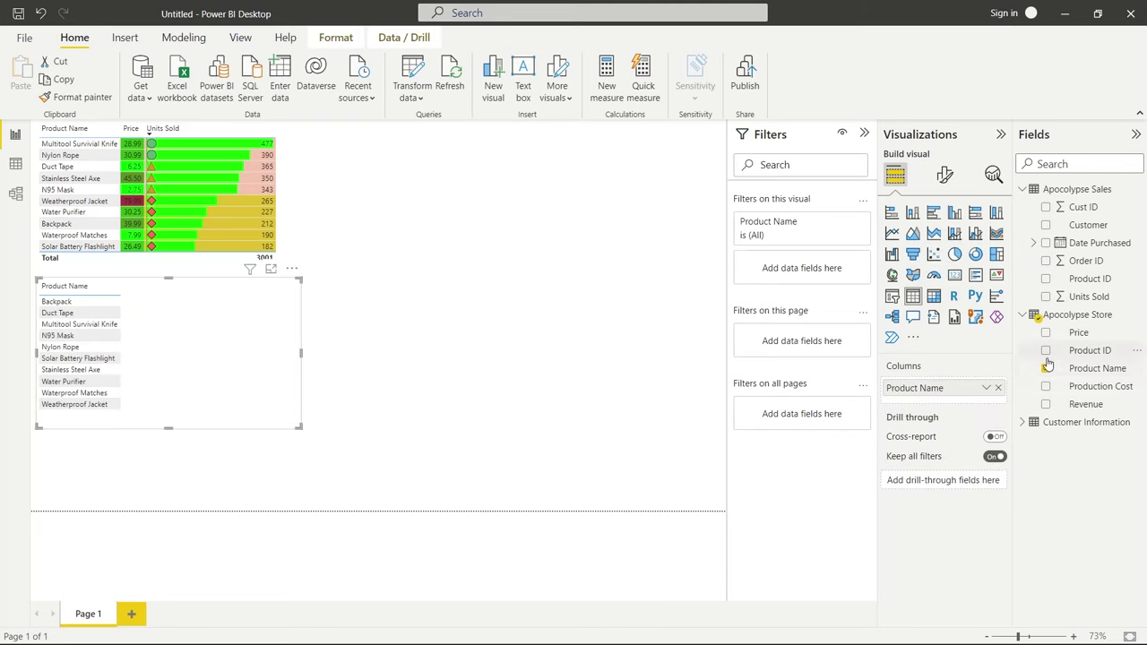
{"action": "left_click", "coordinate": [1045, 332]}
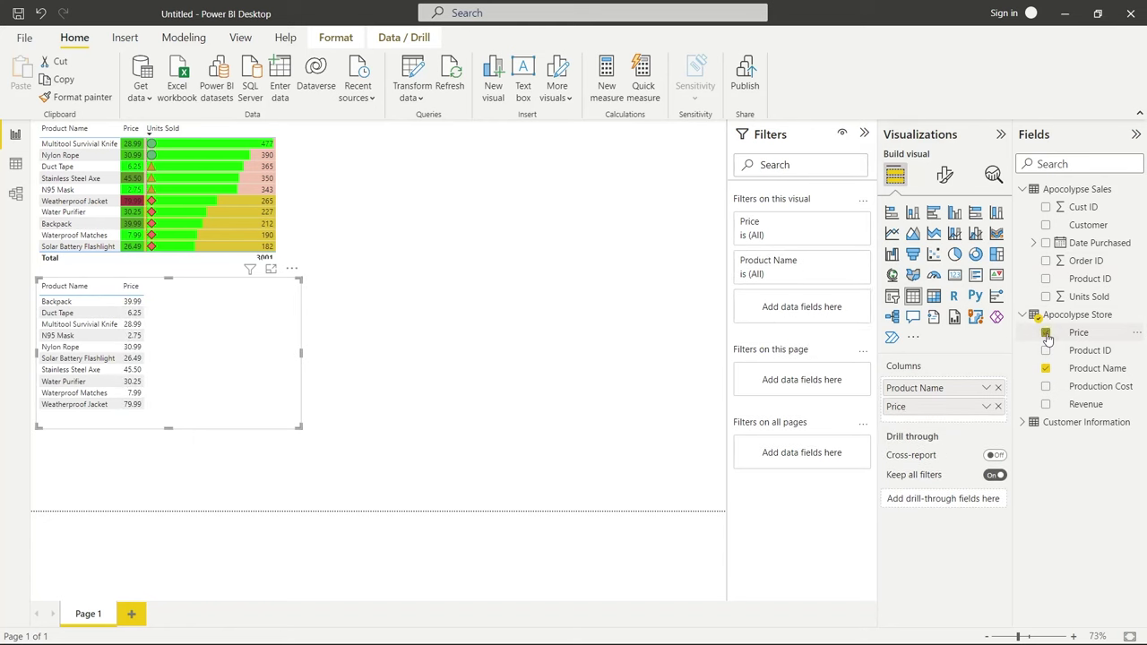
{"action": "left_click", "coordinate": [1046, 296]}
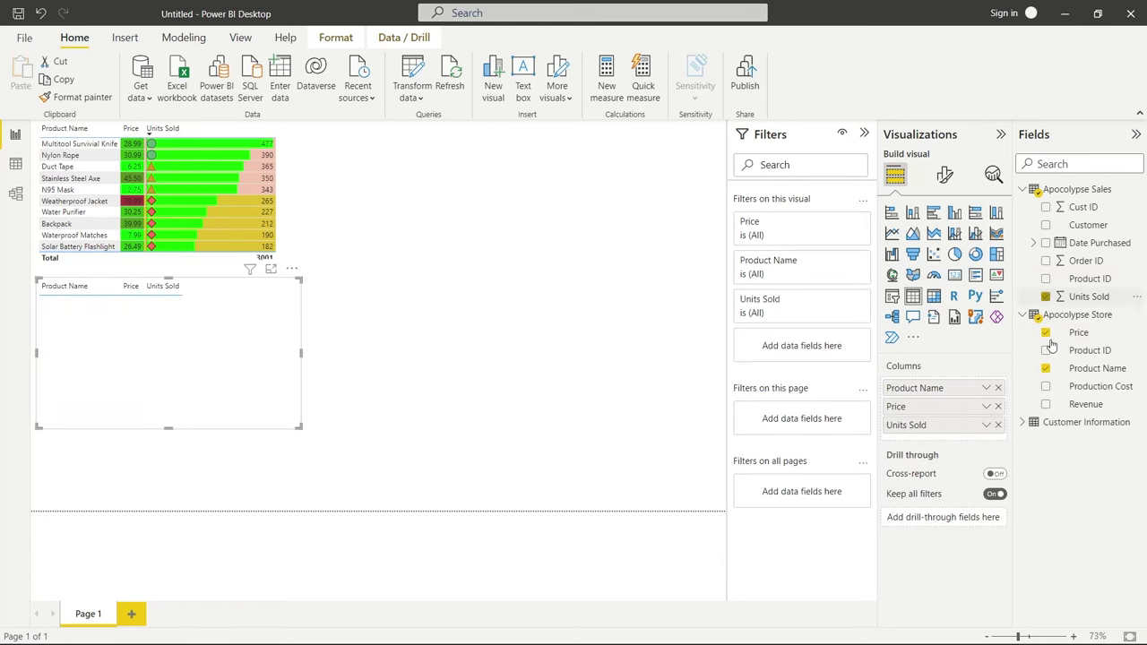
{"action": "left_click", "coordinate": [1046, 404]}
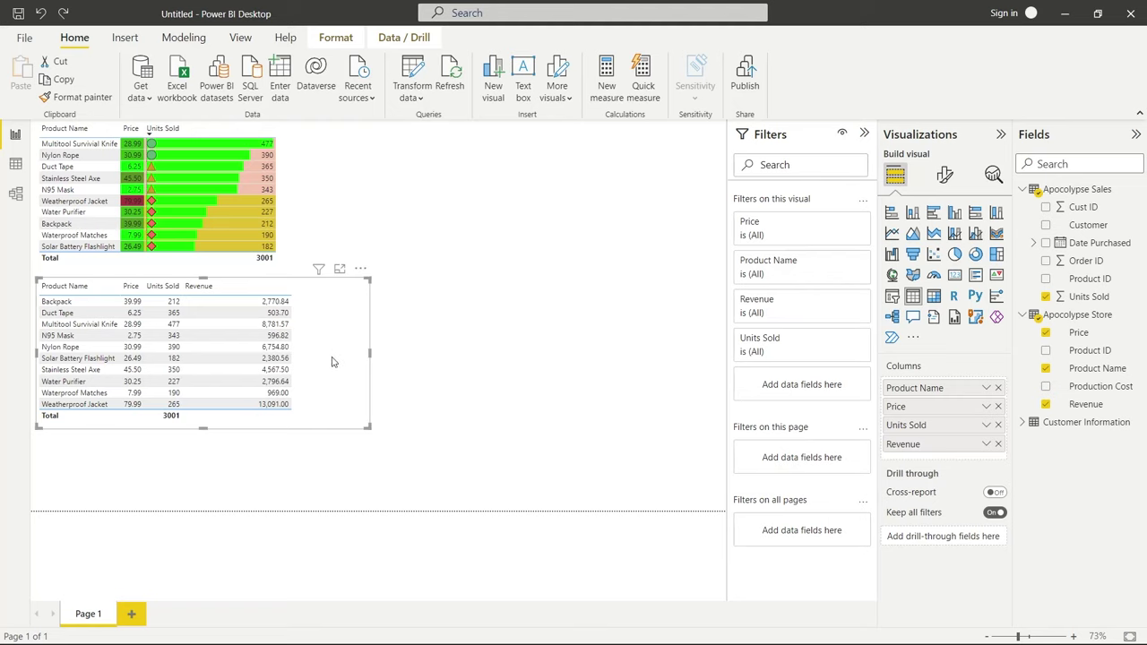
- Summarize Revenue as Sum so the table shows a 43,212.43 total
{"action": "right_click", "coordinate": [941, 445]}
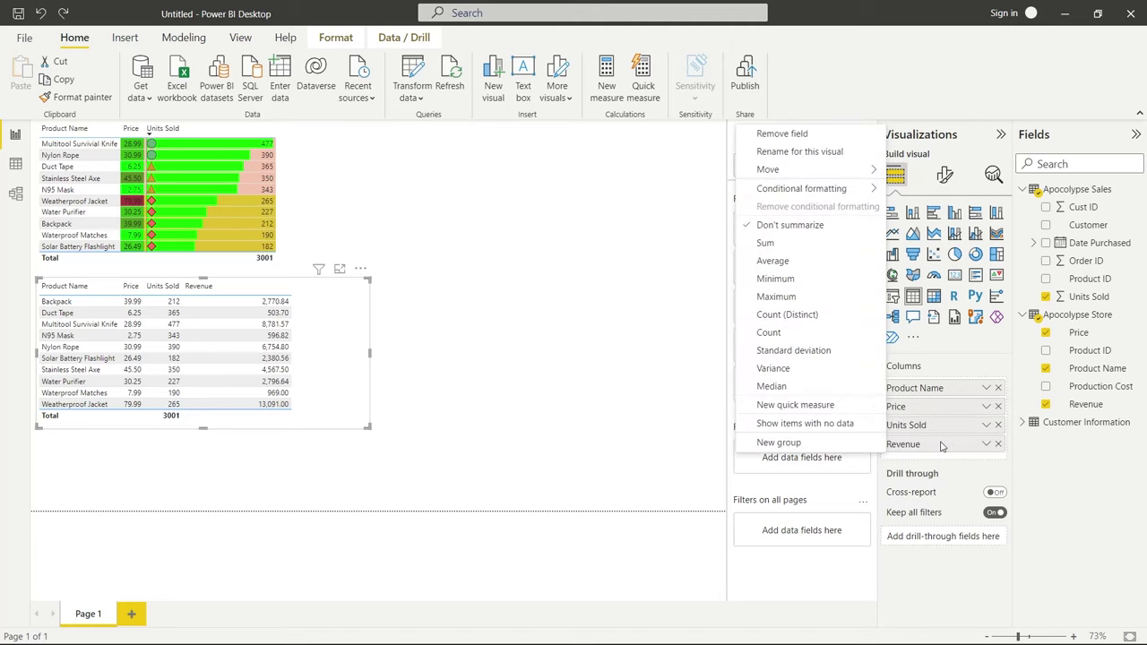
{"action": "mouse_move", "coordinate": [813, 189]}
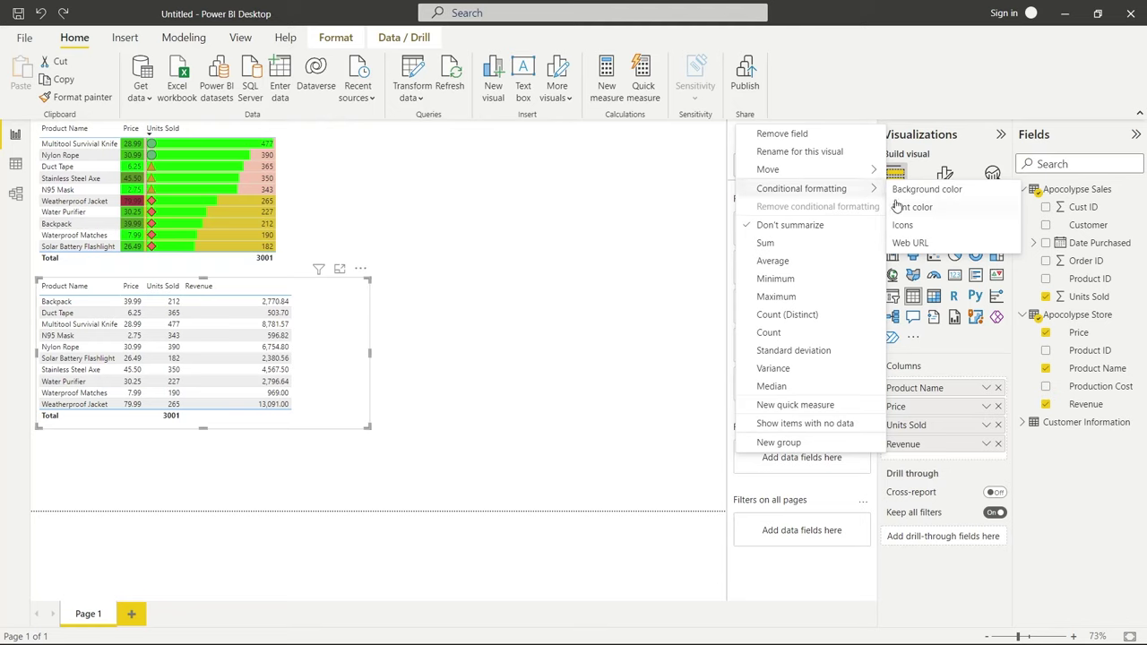
{"action": "left_click", "coordinate": [799, 245]}
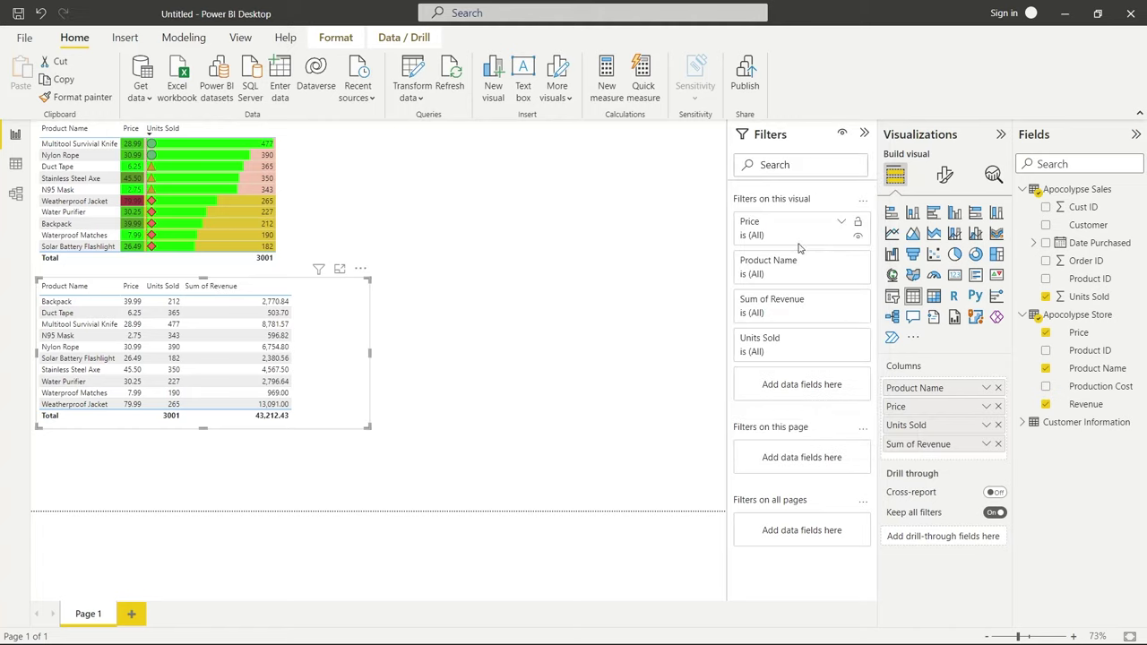
{"action": "right_click", "coordinate": [925, 445]}
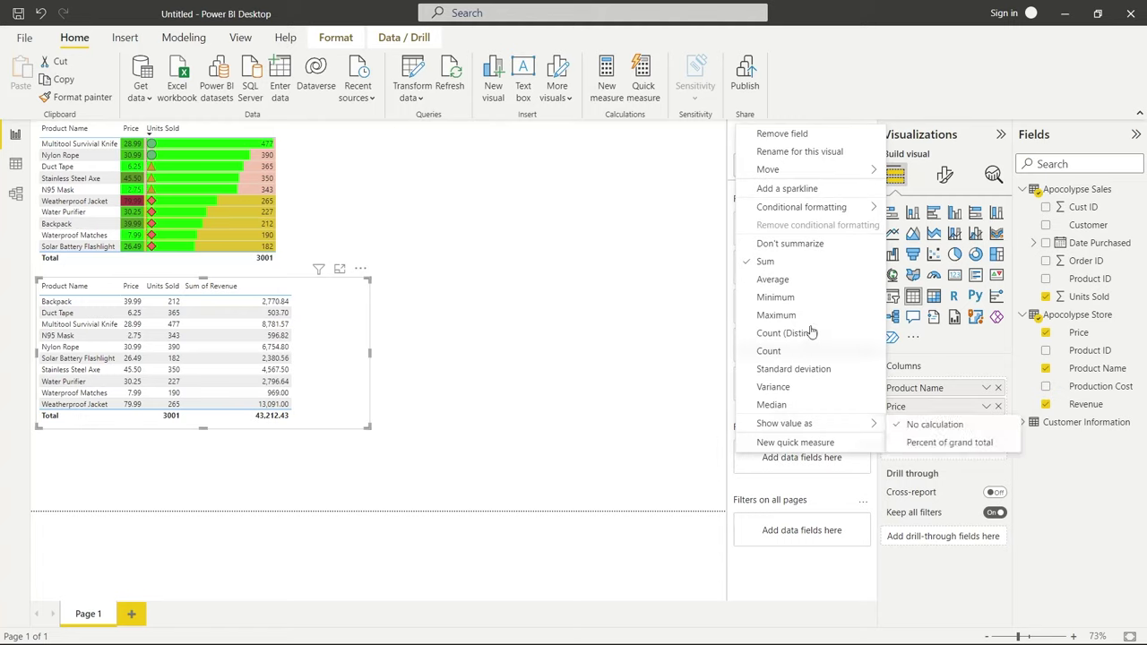
- Give Sum of Revenue dark green #4B8B36 data bars and sort the table by revenue descending
{"action": "mouse_move", "coordinate": [842, 207]}
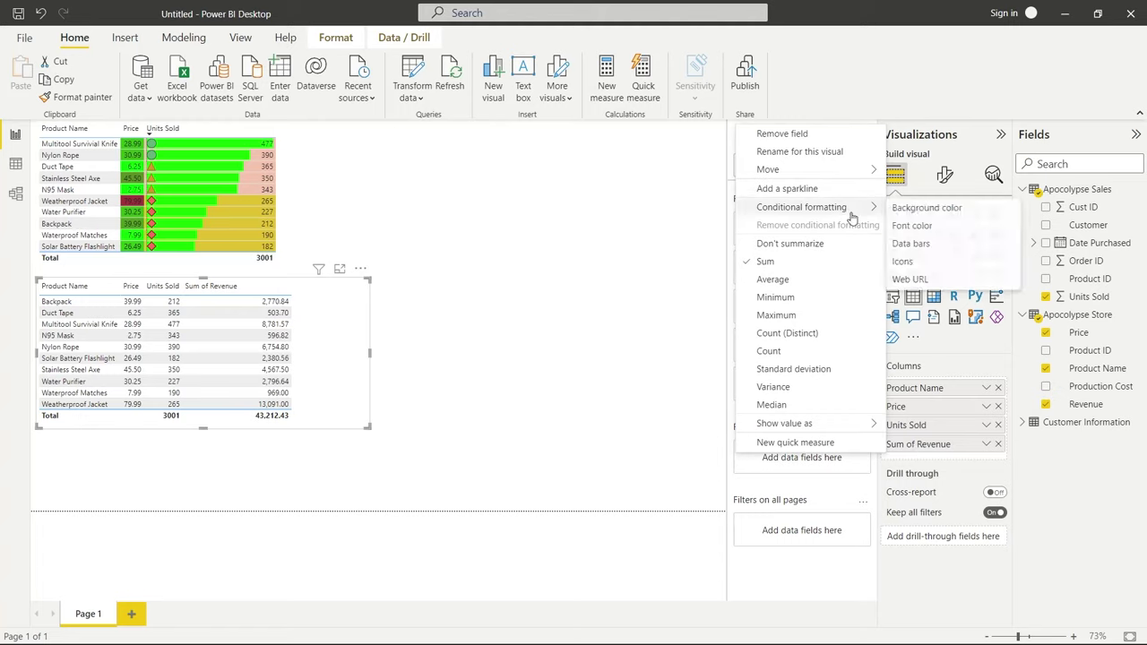
{"action": "left_click", "coordinate": [961, 246]}
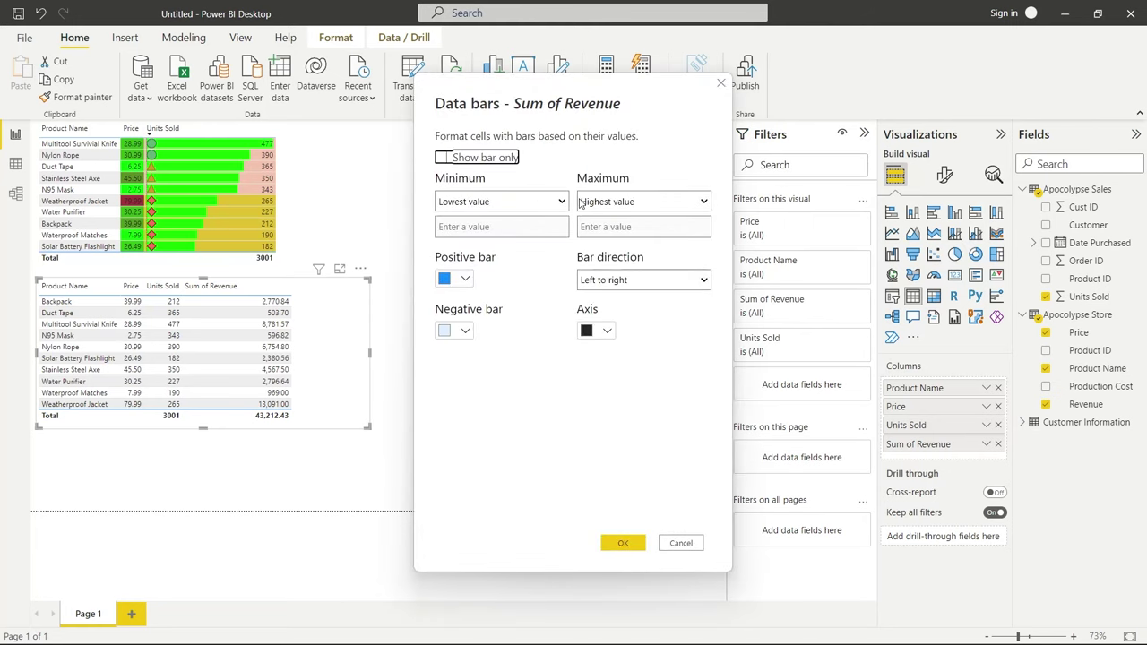
{"action": "left_click", "coordinate": [466, 282]}
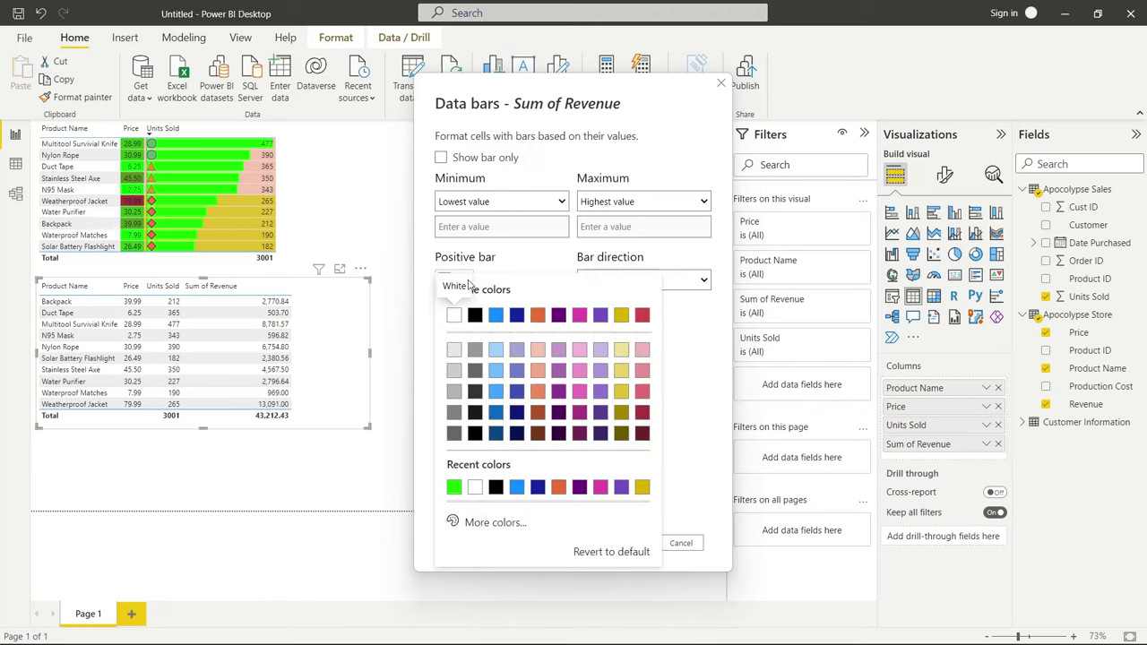
{"action": "left_click", "coordinate": [468, 522]}
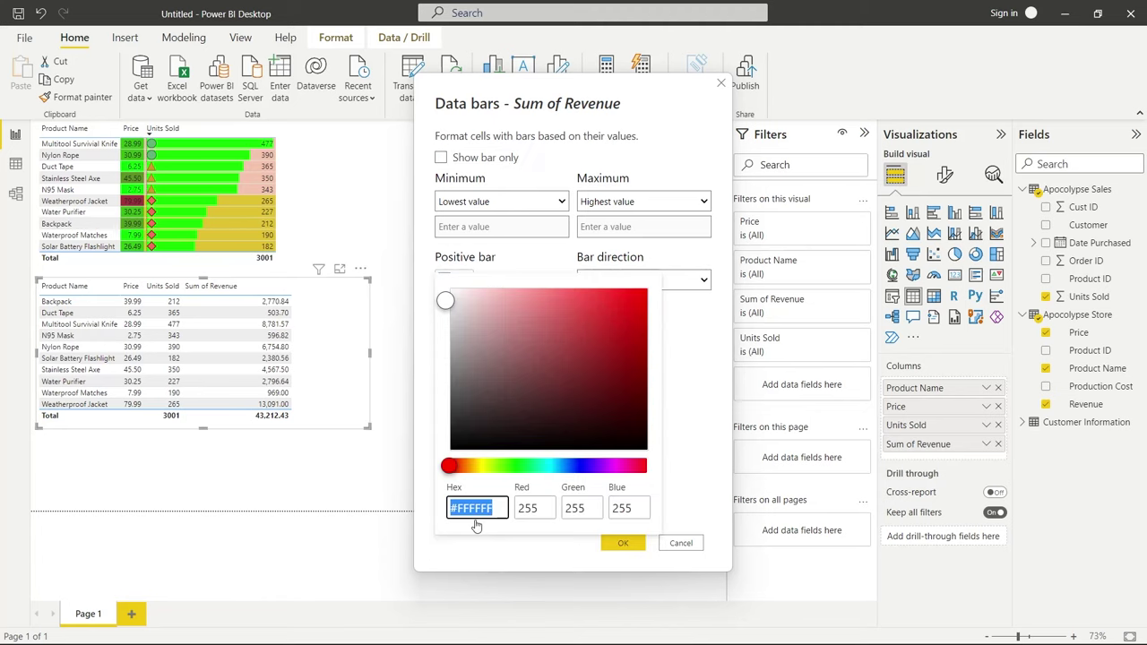
{"action": "left_click", "coordinate": [498, 465]}
{"action": "left_click_drag", "start_coordinate": [534, 397], "coordinate": [569, 366]}
{"action": "left_click", "coordinate": [508, 466]}
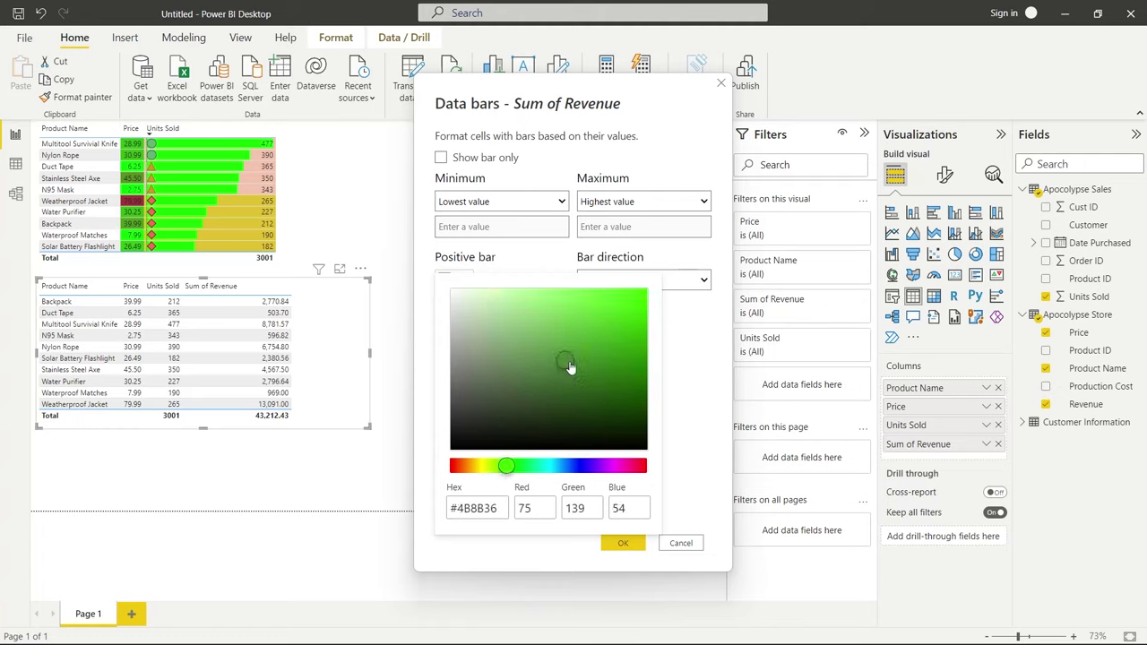
{"action": "left_click", "coordinate": [682, 479]}
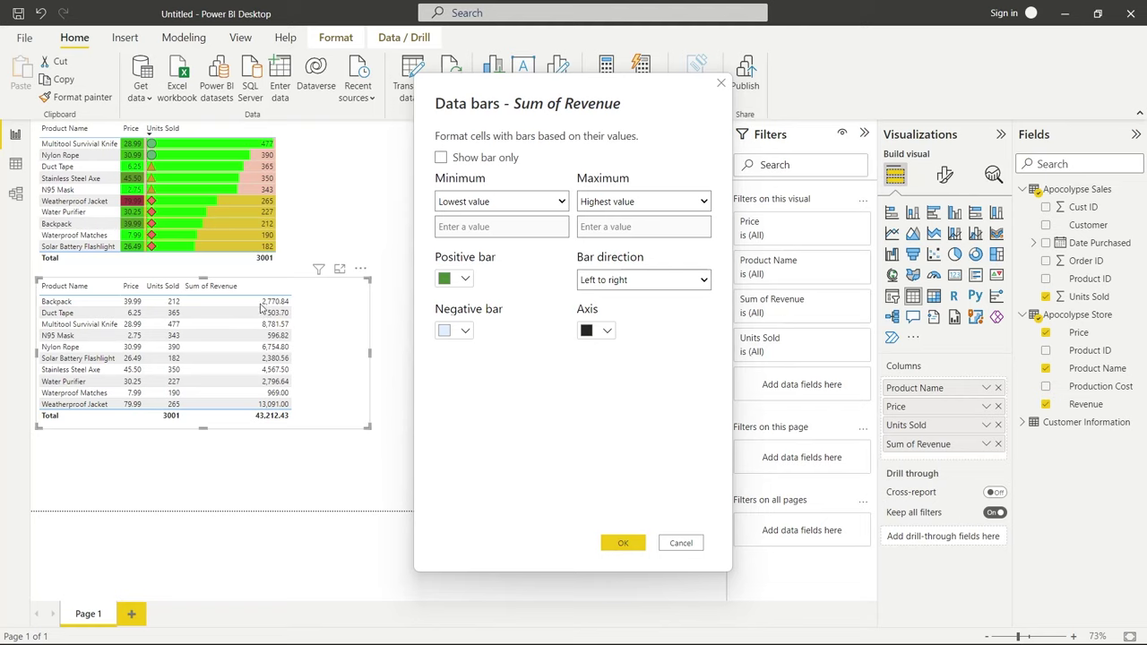
{"action": "left_click", "coordinate": [622, 544]}
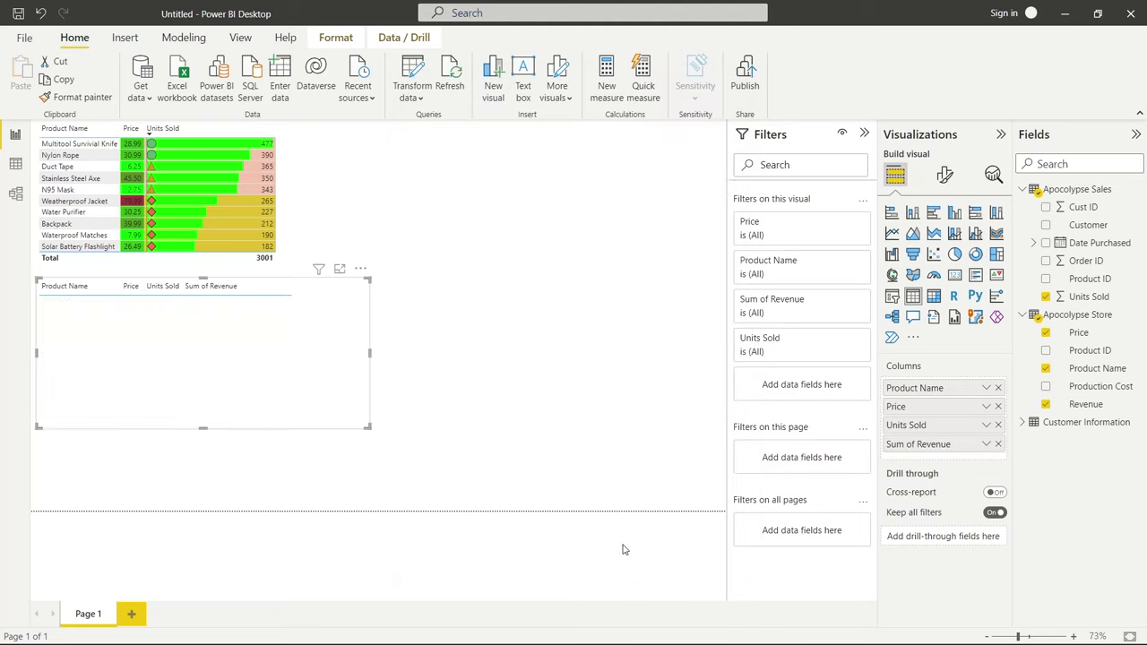
{"action": "left_click", "coordinate": [244, 287]}
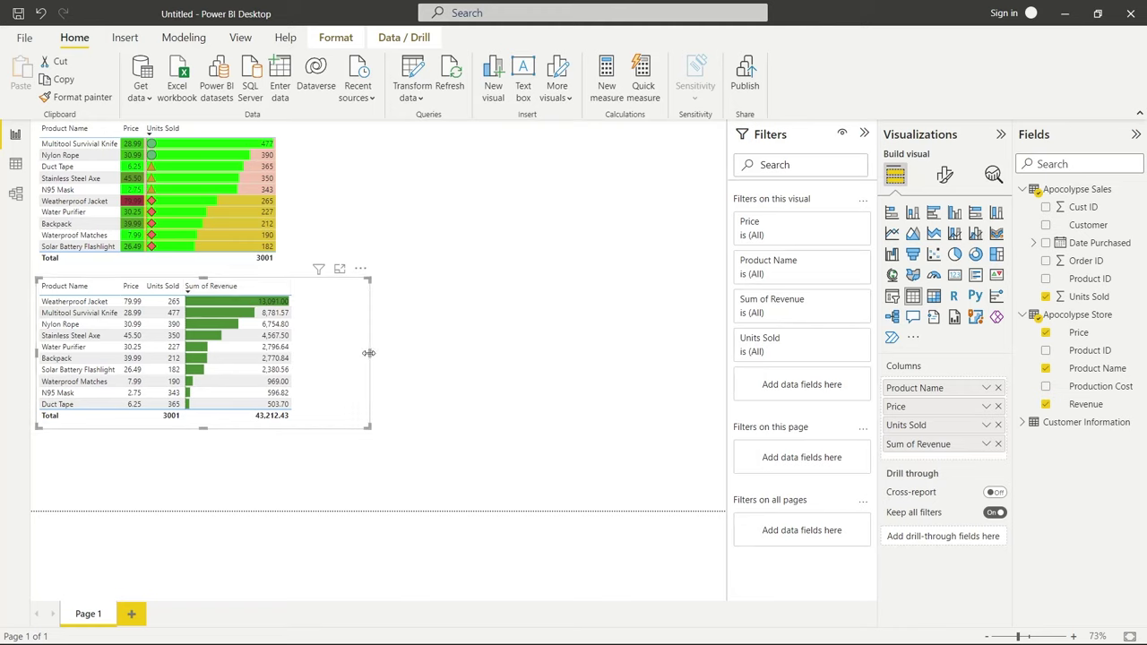
- Narrow the second table so only its four column headers remain visible
{"action": "left_click_drag", "start_coordinate": [368, 352], "coordinate": [314, 364]}
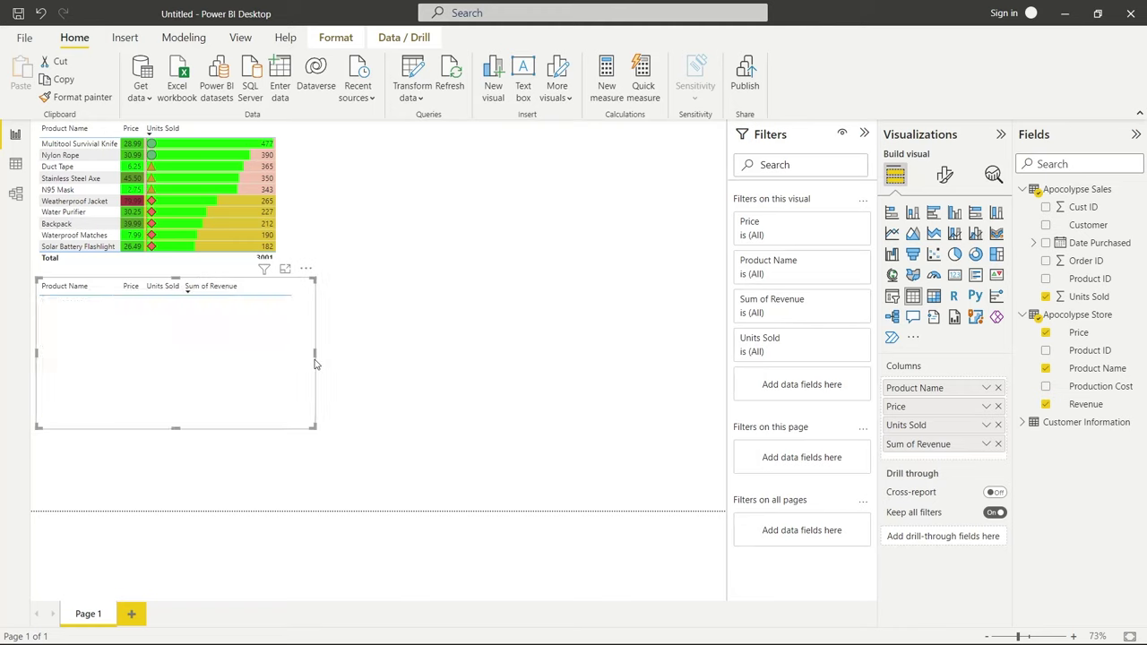